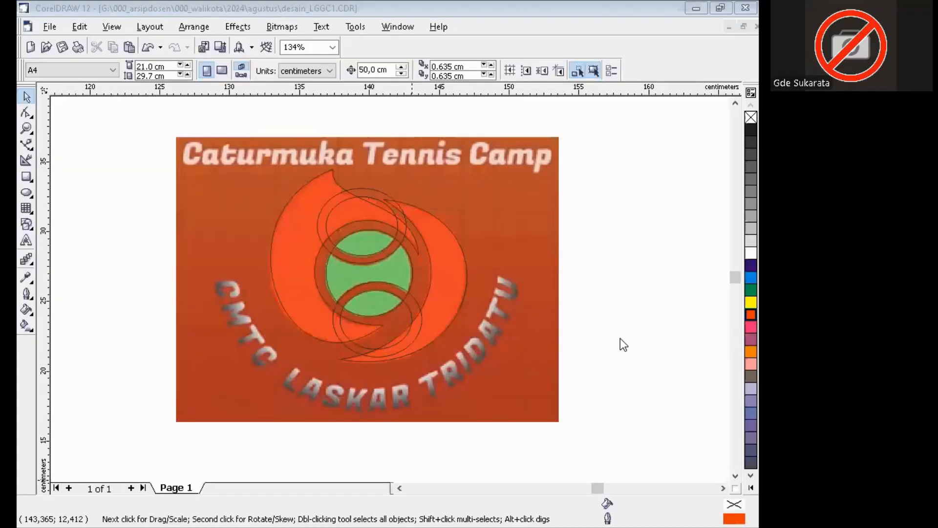
Review the tournament banner with its empty fourth logo box and the Caturmuka Tennis Camp logo with its traced outlines
left_click(620, 338)
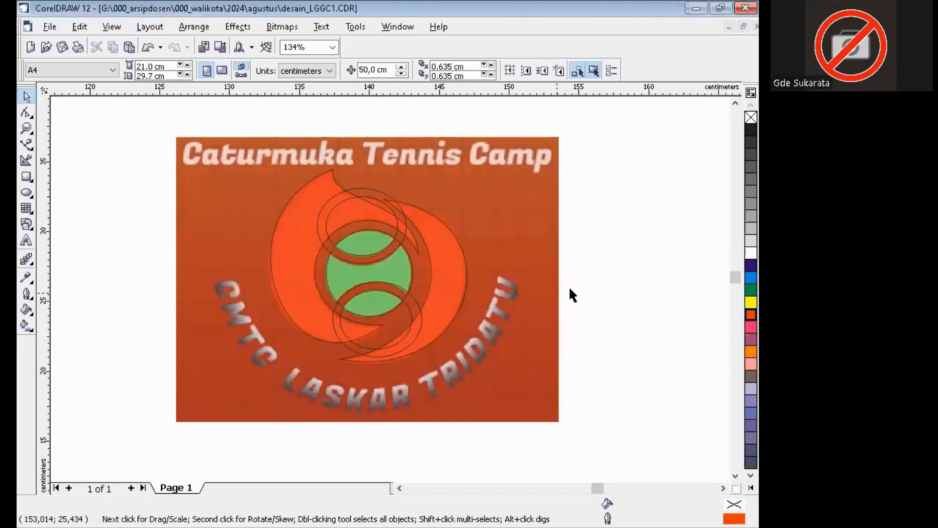
scroll(586, 291, "down", 2)
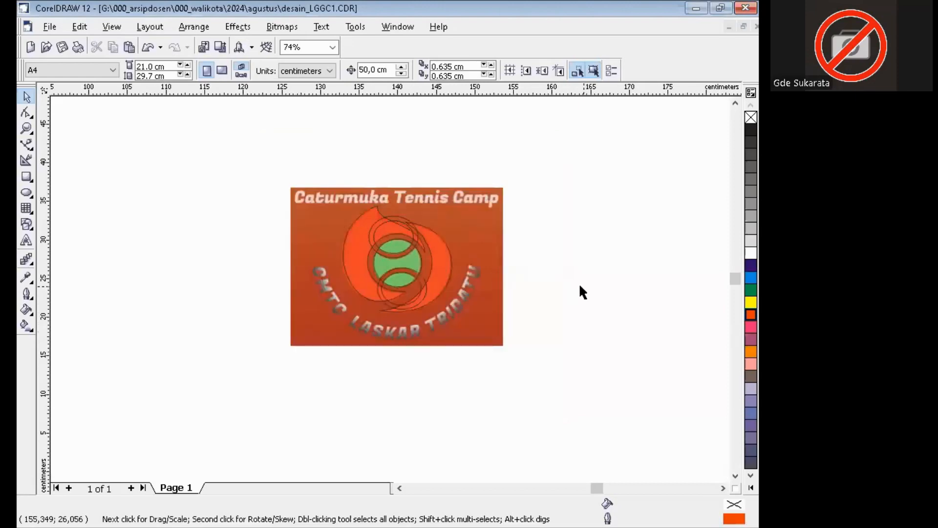
scroll(580, 286, "down", 1)
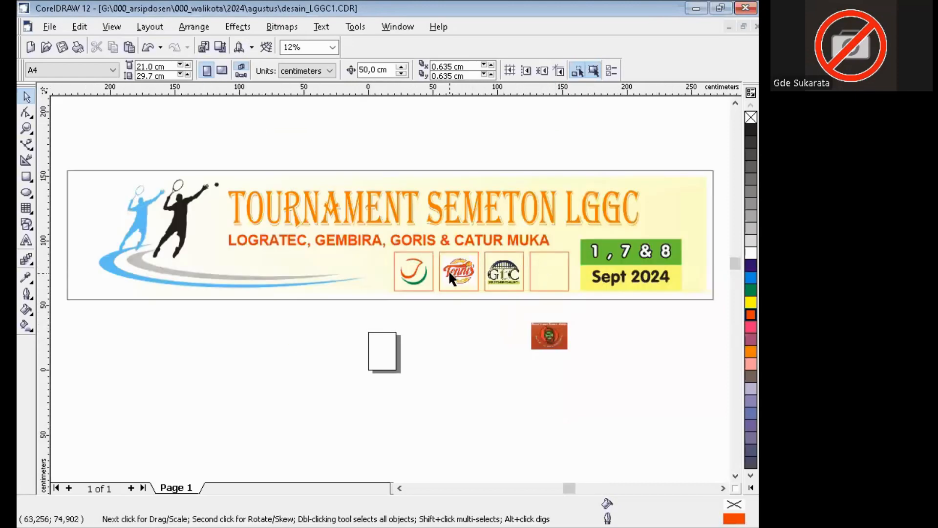
key("F2")
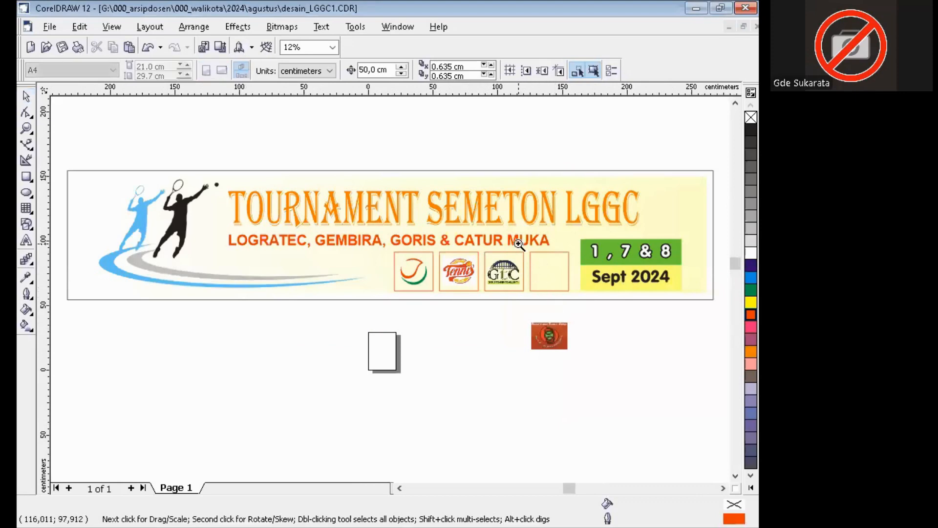
left_click_drag(518, 243, 600, 376)
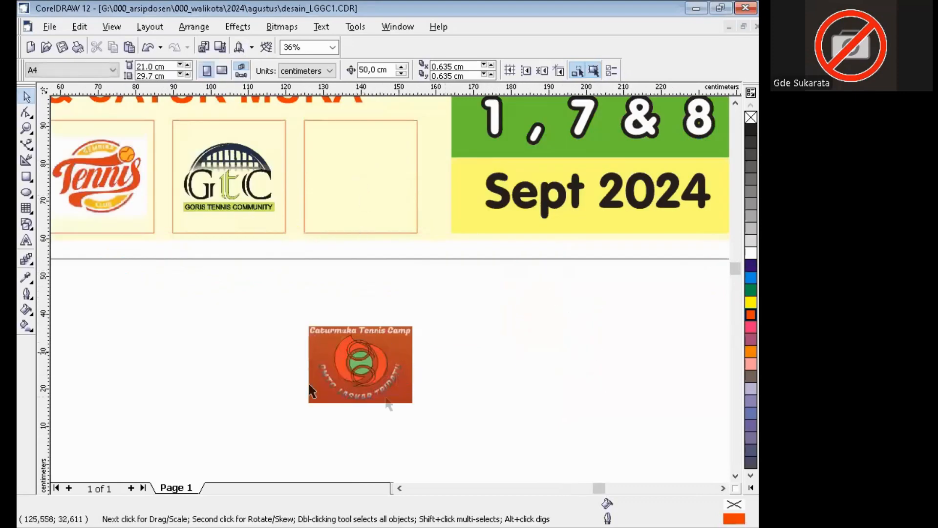
key("F2")
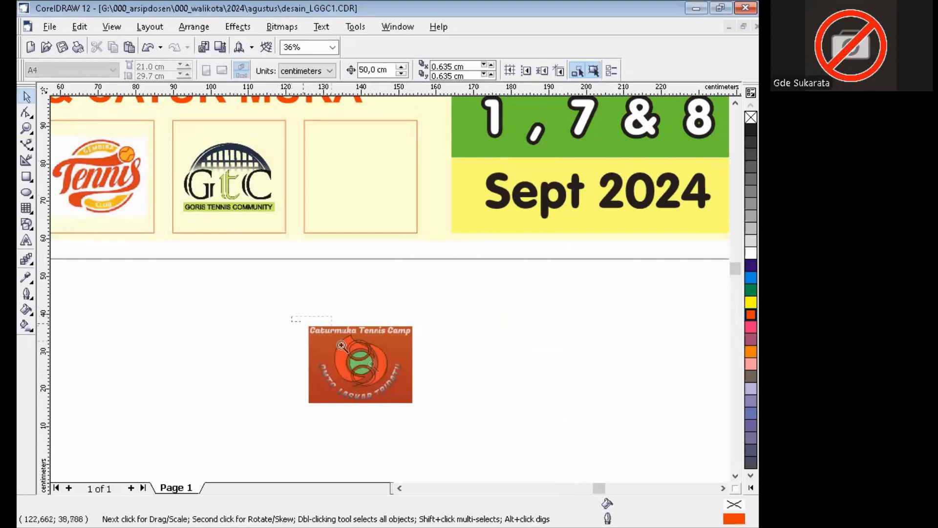
left_click_drag(292, 317, 436, 418)
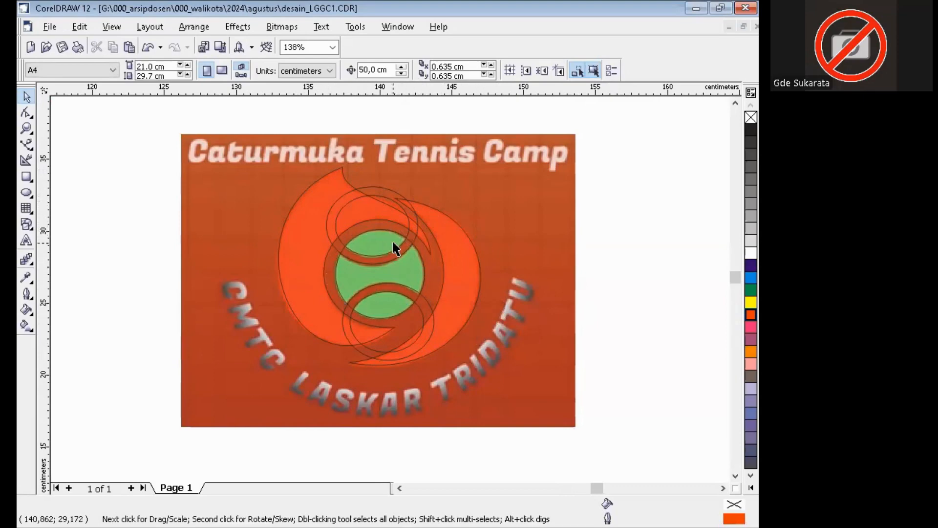
Refine the left flame outline with the Shape tool, fitting its outer edge and the curve at its inner tip to the logo
left_click(281, 287)
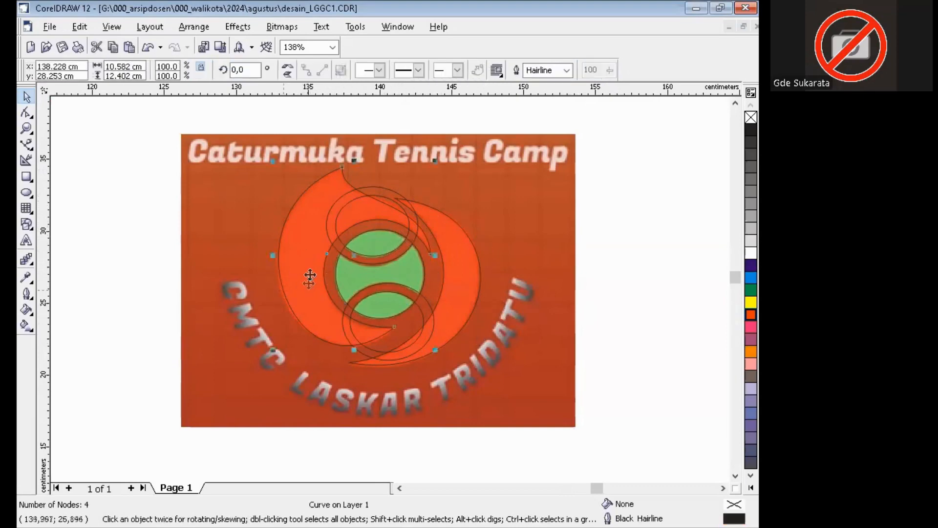
left_click(27, 144)
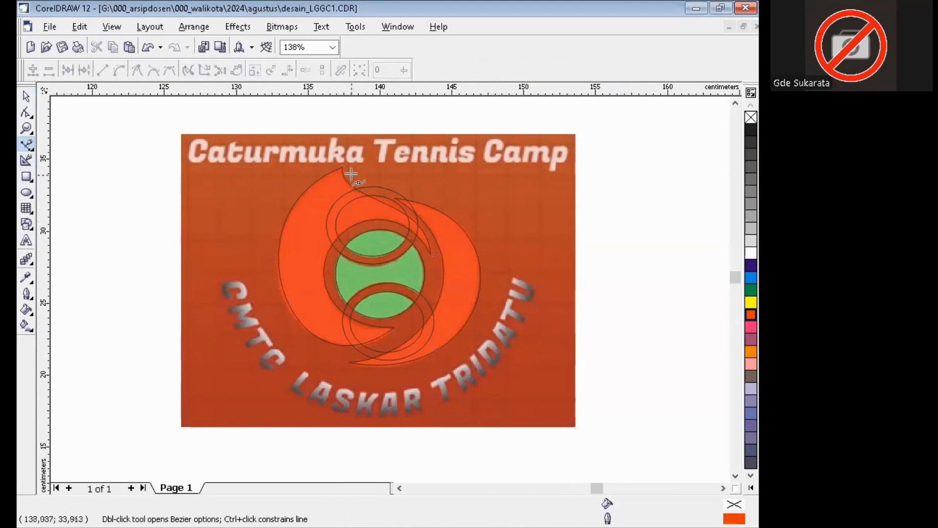
left_click(27, 113)
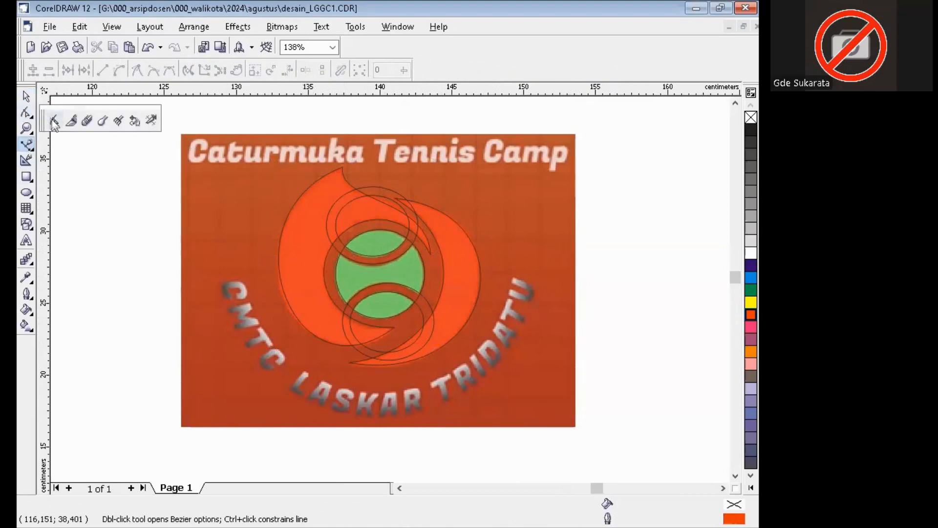
left_click(53, 121)
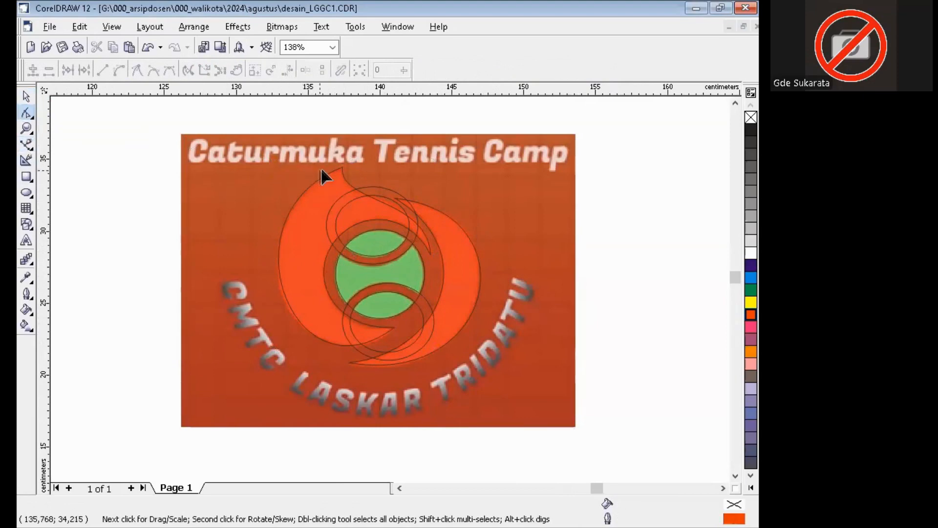
left_click(338, 167)
left_click(341, 166)
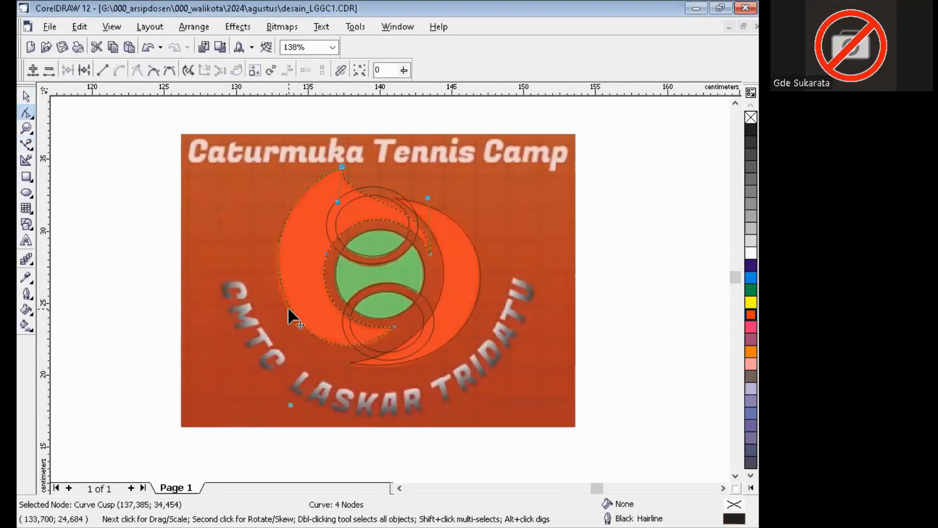
left_click_drag(287, 308, 288, 309)
left_click_drag(427, 195, 430, 192)
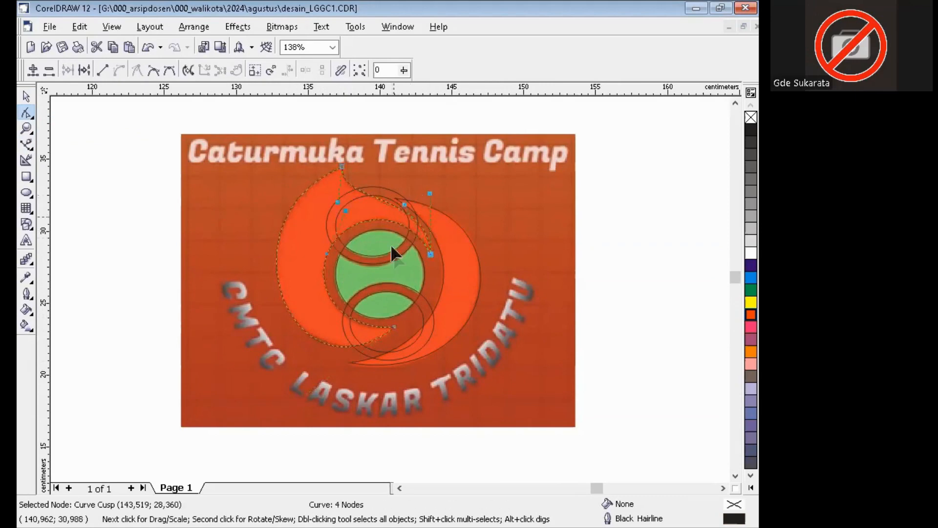
Adjust the right flame outline by lowering a control handle of its bottom tip node about 0.3 cm
left_click(326, 253)
left_click(433, 201)
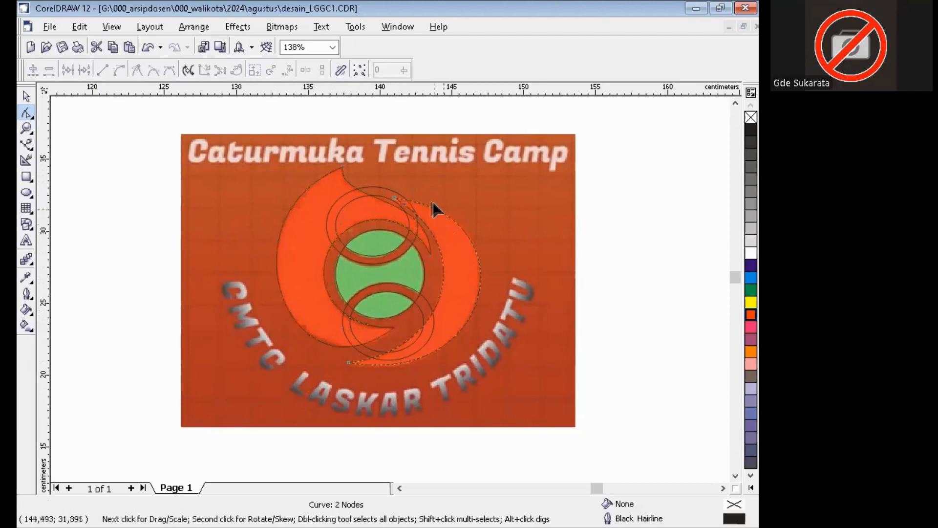
left_click(348, 362)
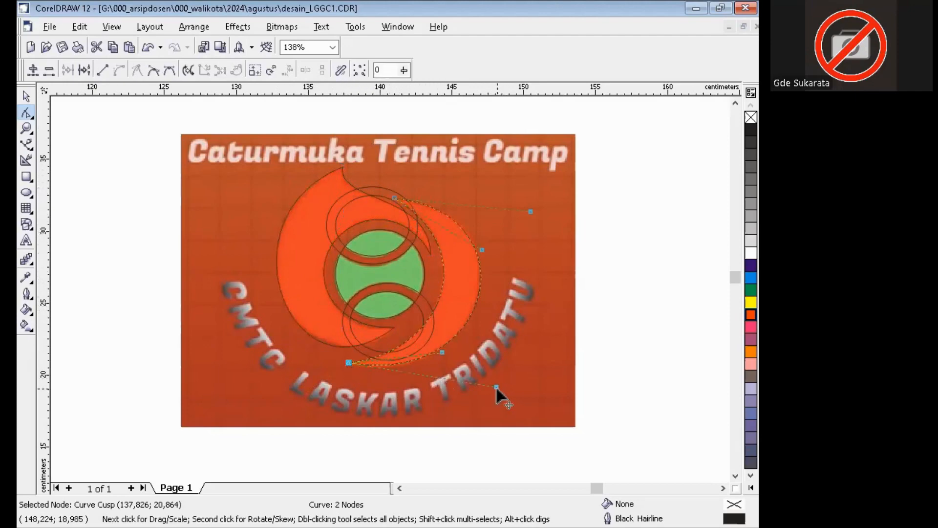
left_click_drag(496, 386, 496, 390)
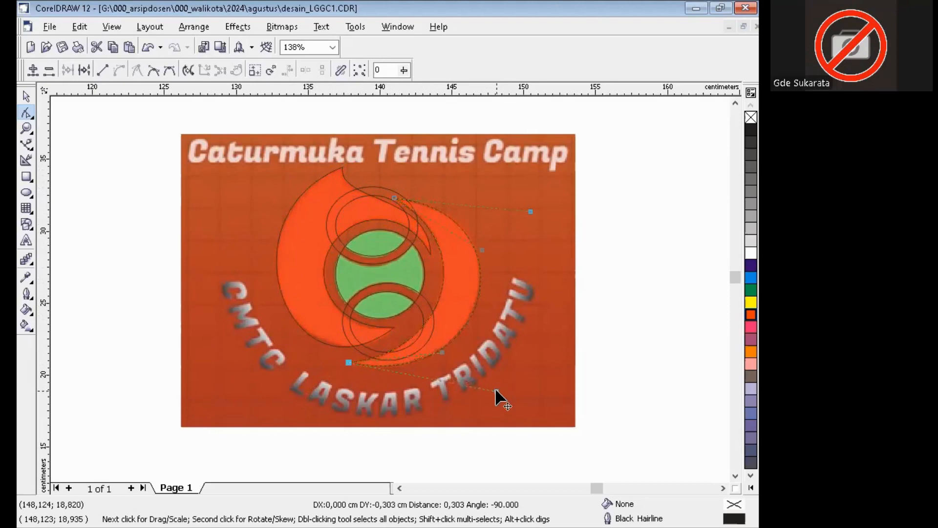
Inspect the two upper seam ellipses and the ball circle one after another, and clear the selection
left_click(367, 193)
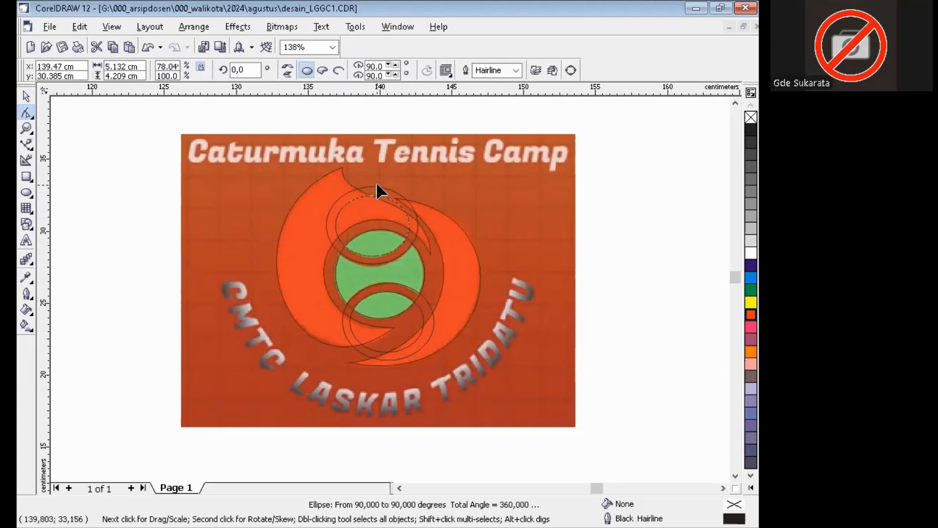
left_click(364, 186)
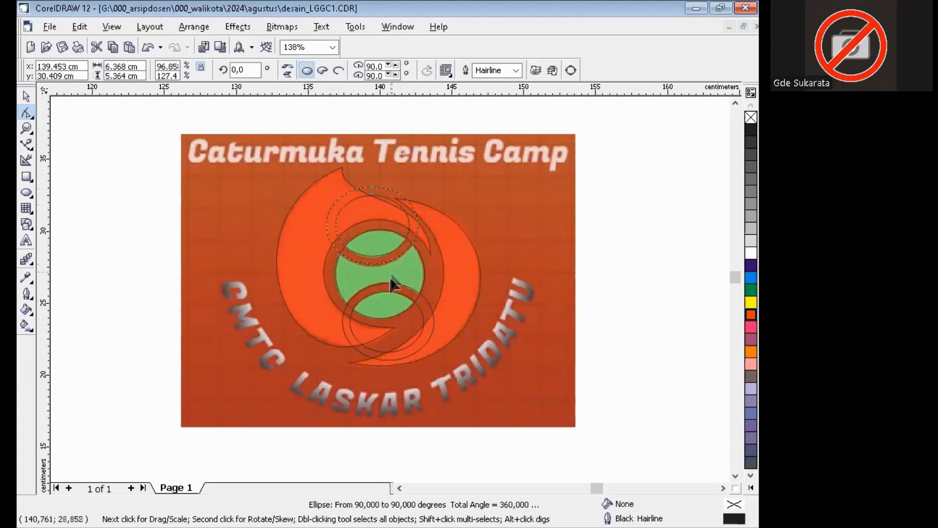
left_click(422, 275)
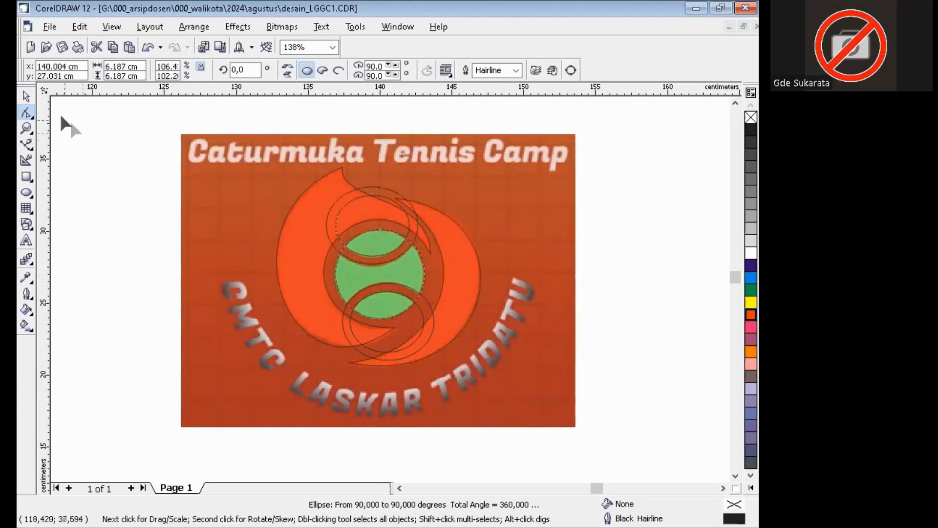
left_click(27, 97)
left_click(86, 157)
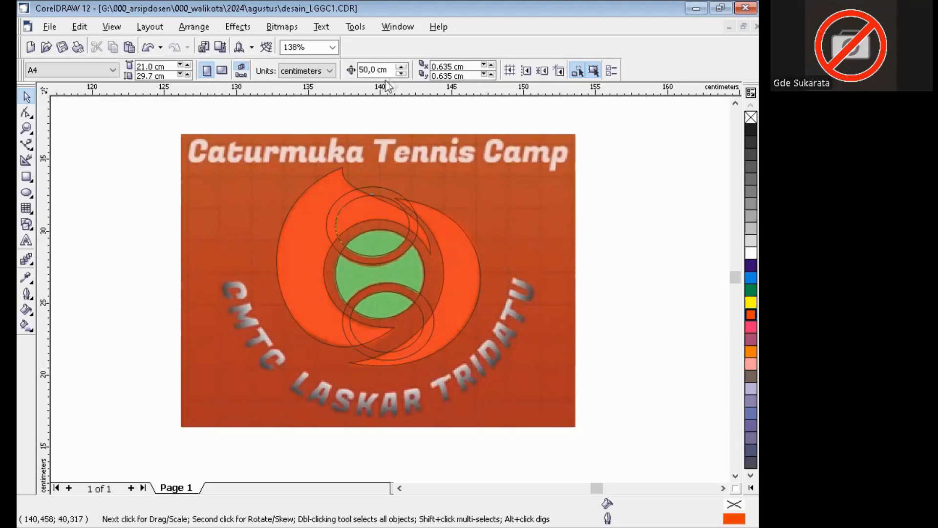
Unlock the reference logo bitmap behind the outlines, select it and lock it again
right_click(207, 141)
left_click(240, 147)
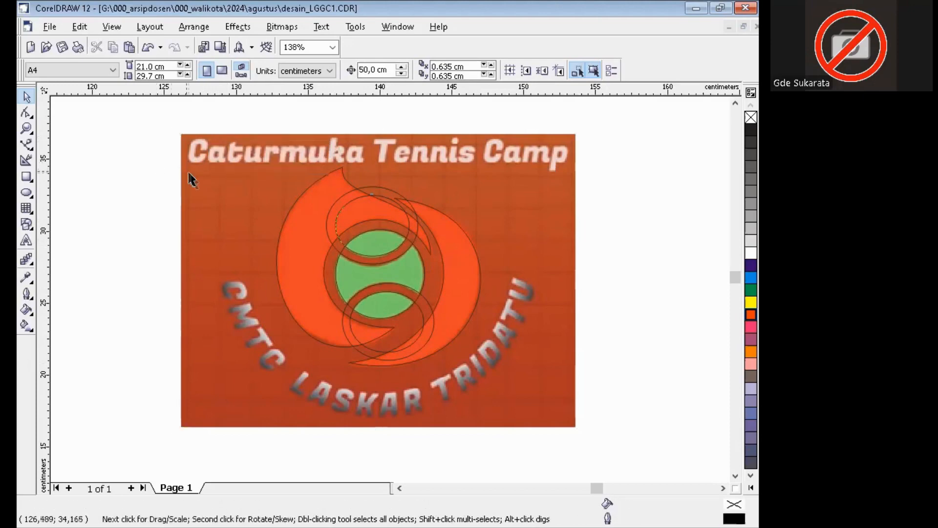
left_click(199, 181)
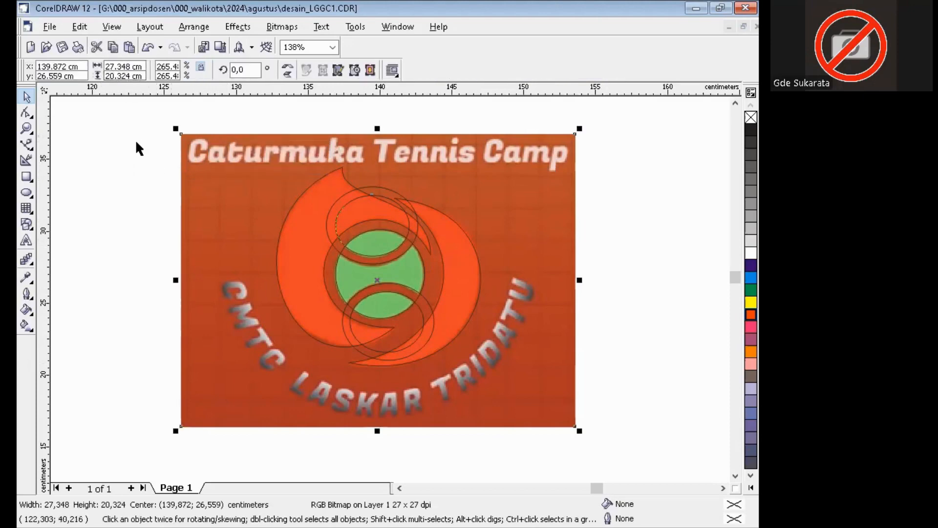
right_click(185, 145)
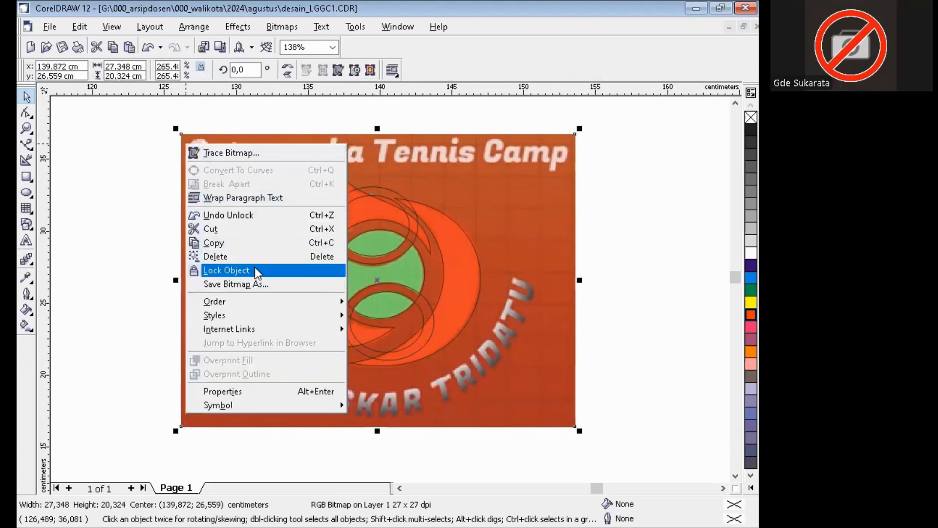
left_click(245, 271)
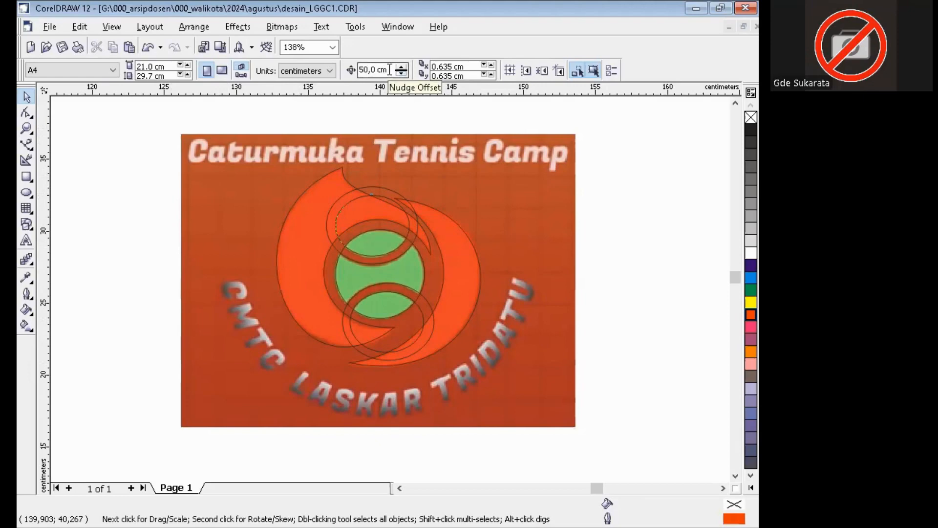
Set the nudge offset to 30 cm and nudge all seven traced outlines down once, clear of the reference bitmap
left_click_drag(389, 69, 341, 67)
type("30")
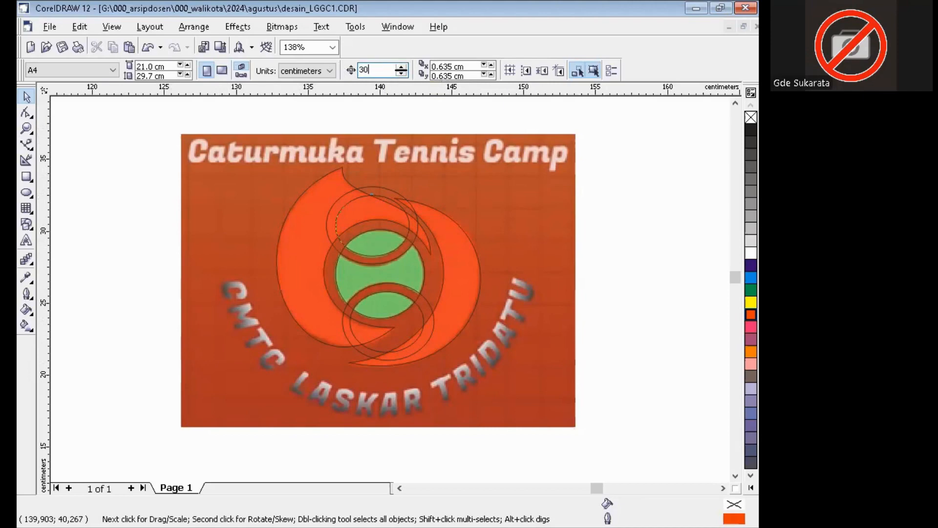
key("Return")
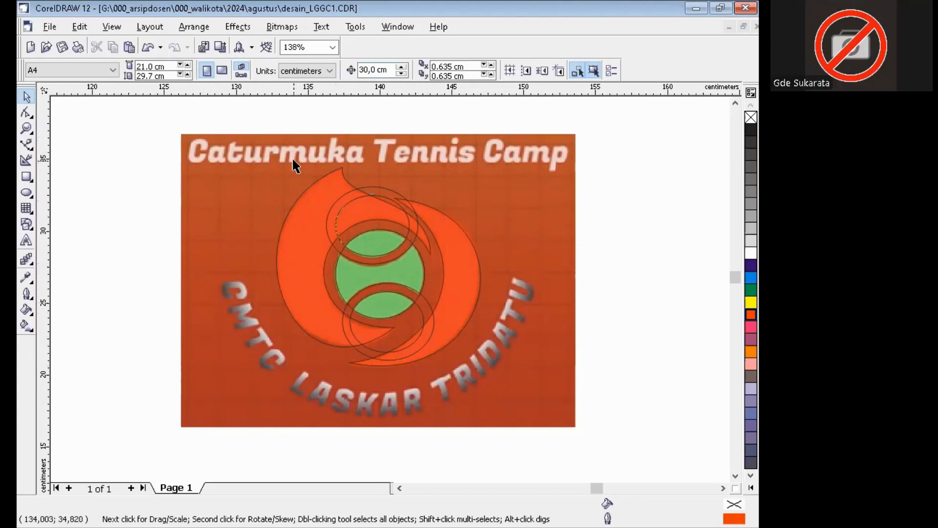
left_click_drag(255, 124, 507, 393)
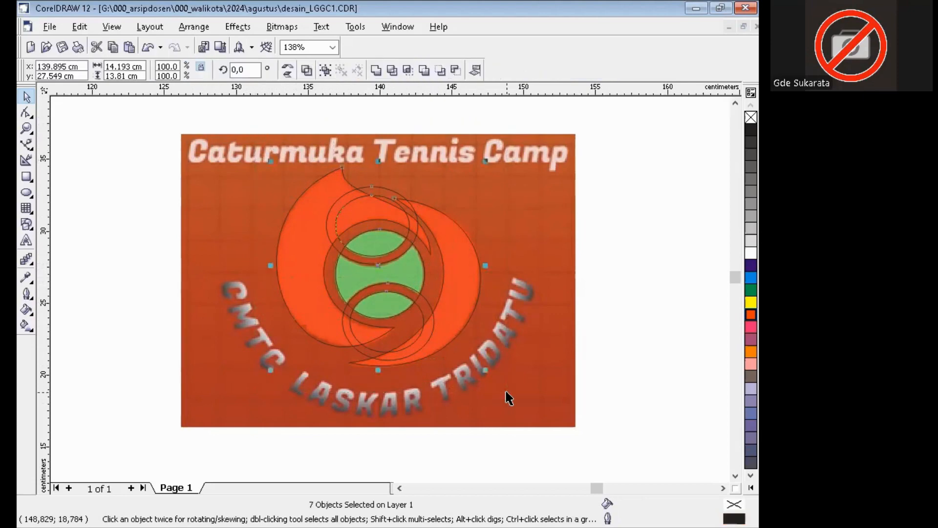
key("Down")
left_click(734, 475)
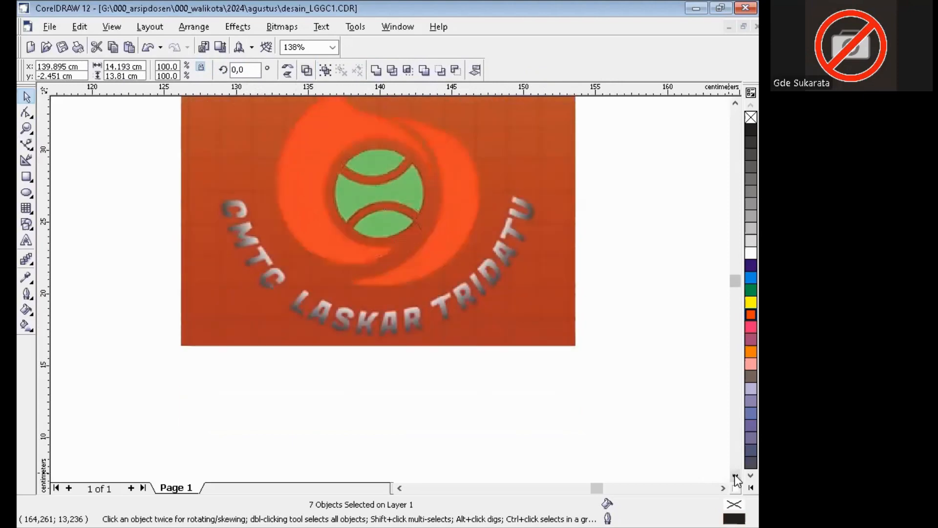
left_click(735, 477)
left_click(735, 477)
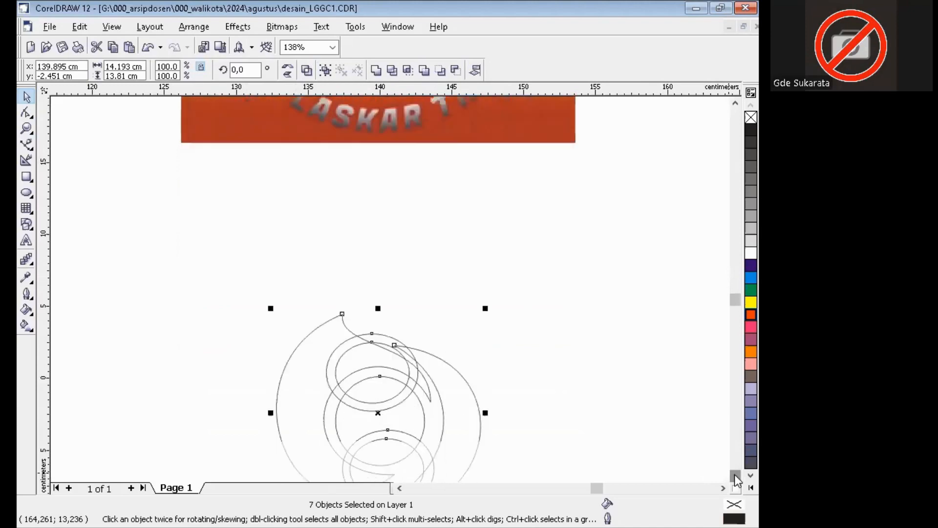
left_click(735, 477)
left_click(735, 477)
left_click(584, 359)
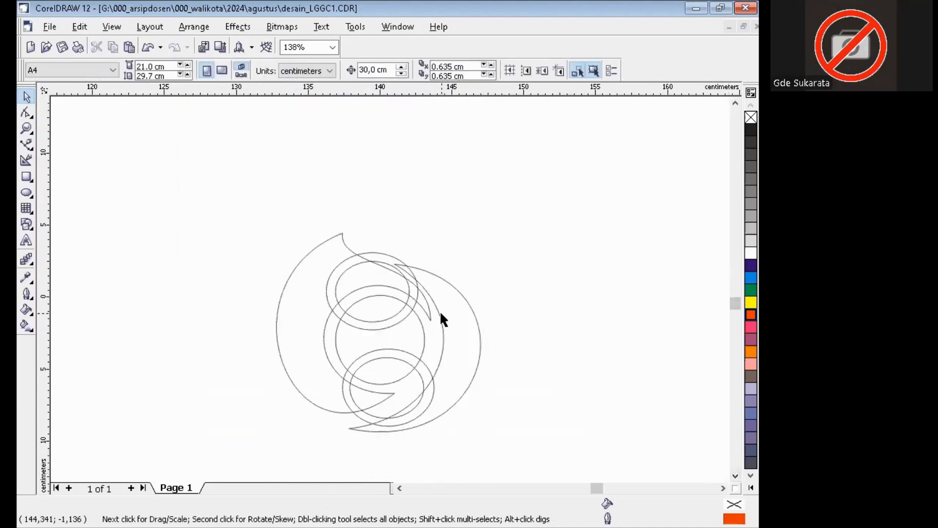
Bring up the shaping options beside the traced outlines, set to Intersect with source and target objects left in place
key("F3")
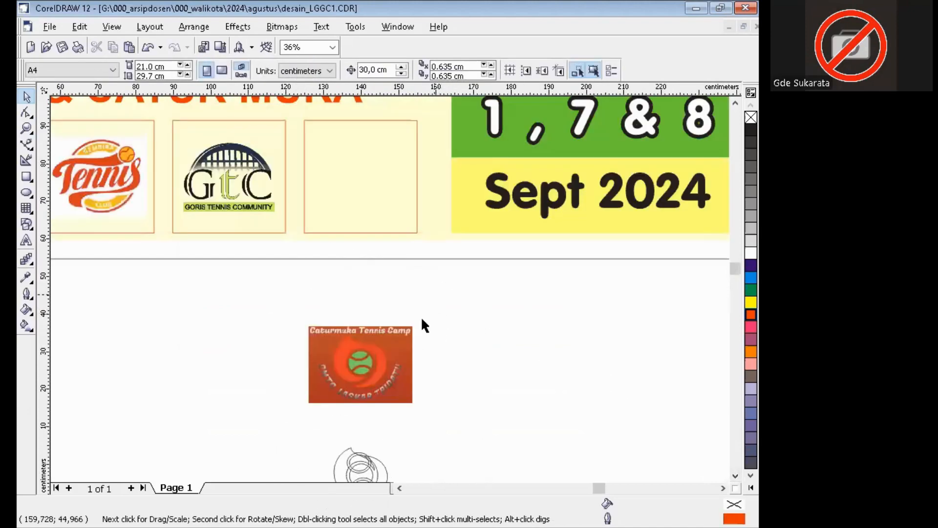
left_click(735, 474)
left_click(734, 474)
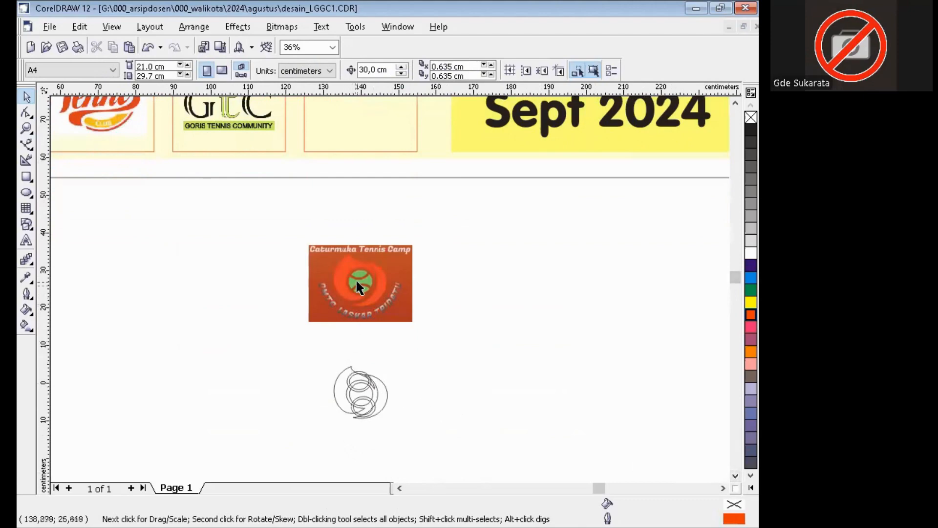
key("F2")
left_click_drag(293, 246, 446, 453)
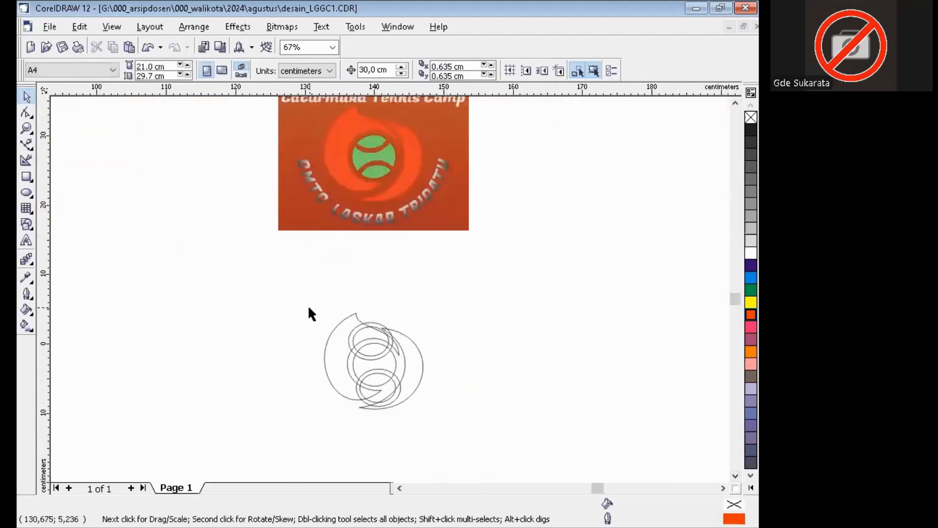
key("F2")
left_click_drag(300, 298, 498, 455)
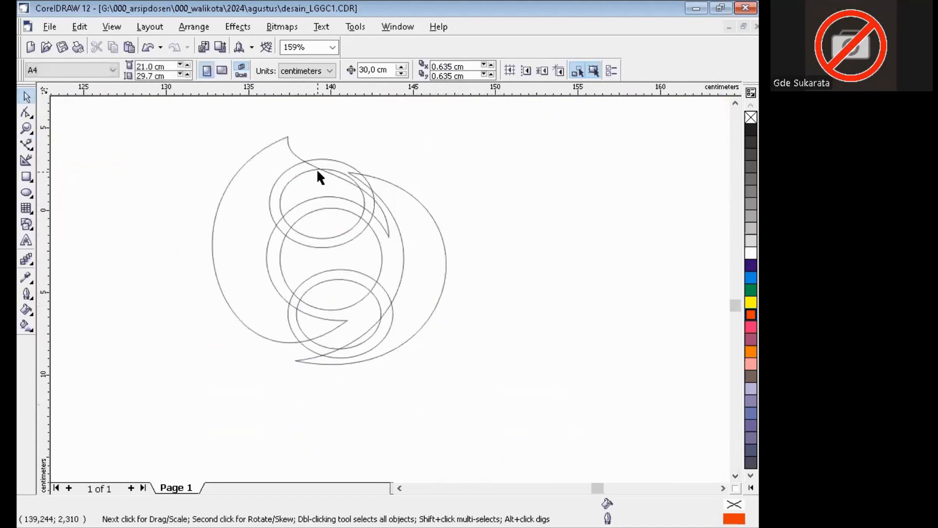
left_click(191, 26)
mouse_move(249, 237)
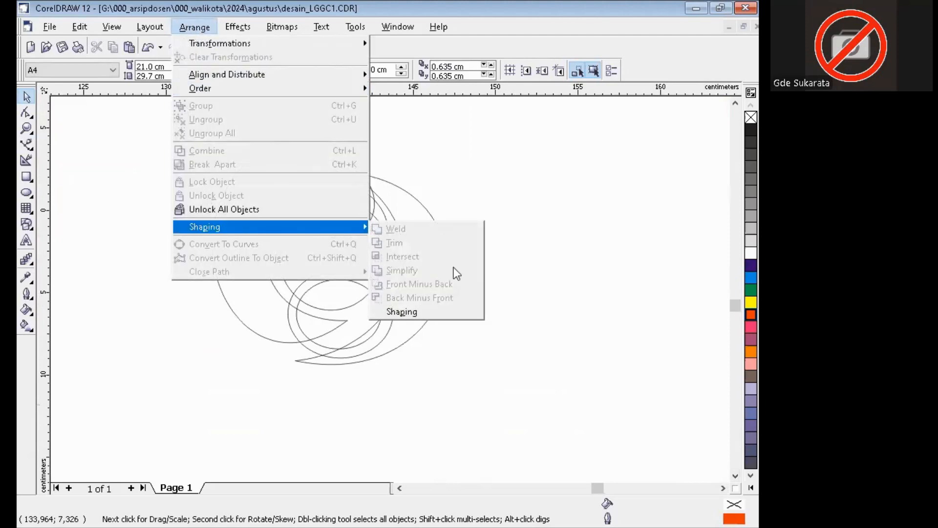
left_click(447, 312)
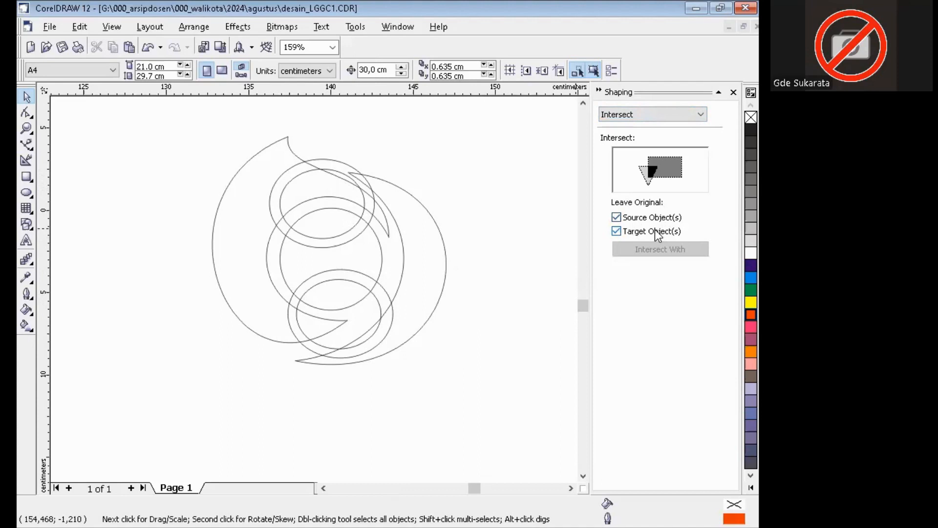
Examine the inner and outer upper seam ellipses one after the other and clear the selection
left_click(339, 171)
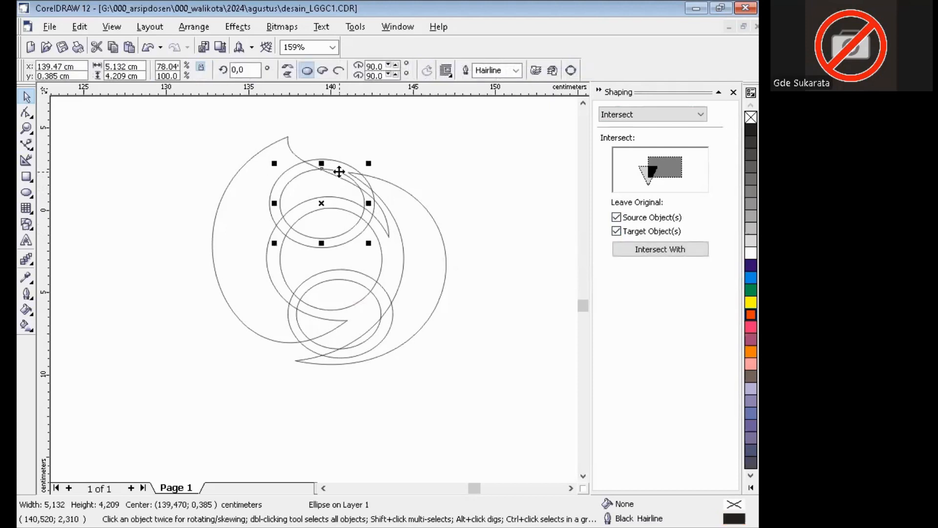
left_click(345, 140)
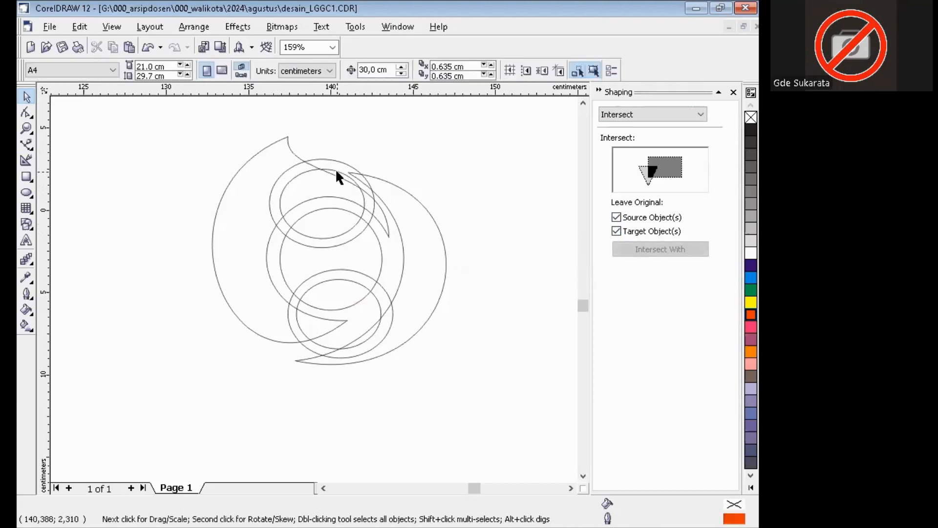
left_click(335, 168)
left_click(344, 144)
left_click(334, 165)
left_click(345, 143)
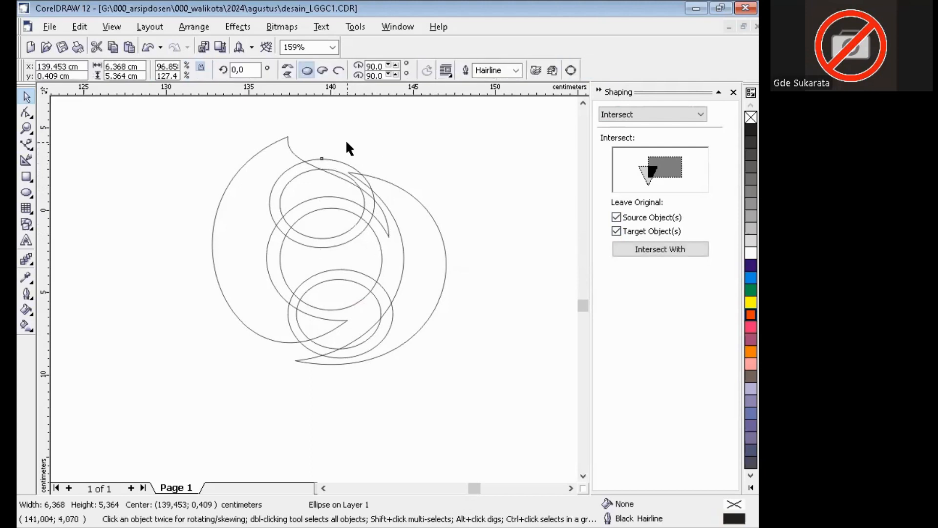
left_click(335, 164)
left_click(350, 142)
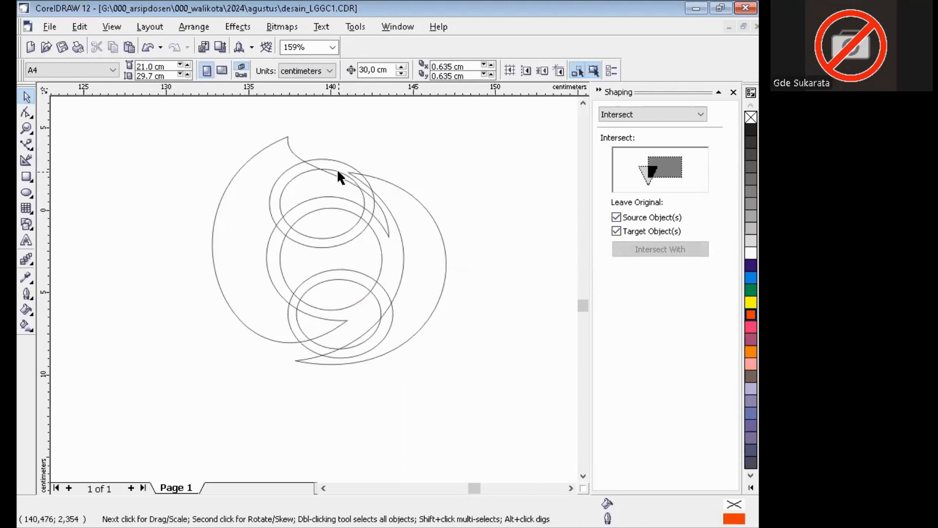
Intersect the inner upper ellipse with the ball circle, keeping both originals, and move the ellipse clear of the logo's left side
left_click(339, 172)
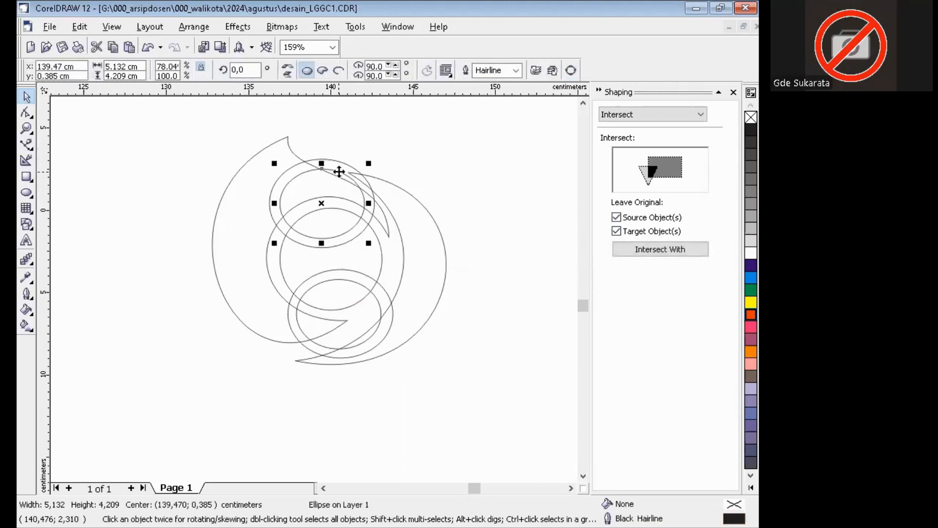
left_click(651, 255)
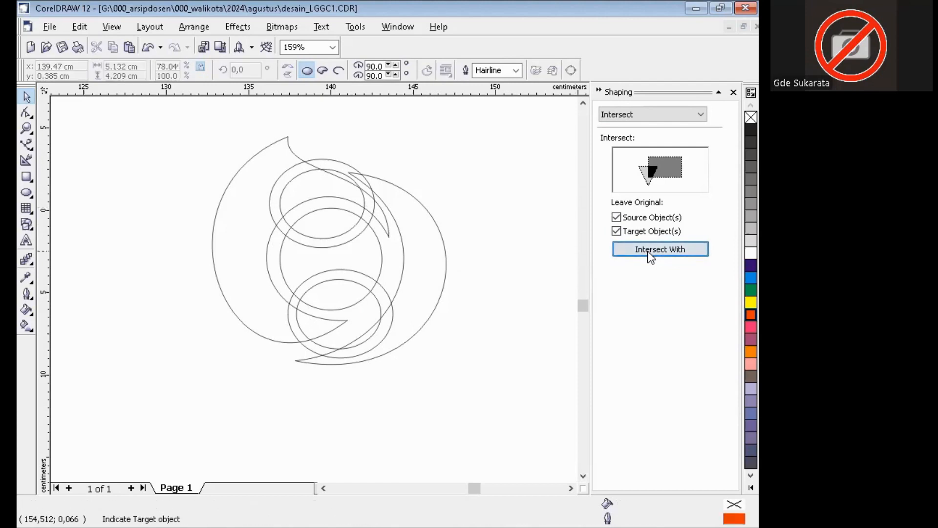
left_click(380, 248)
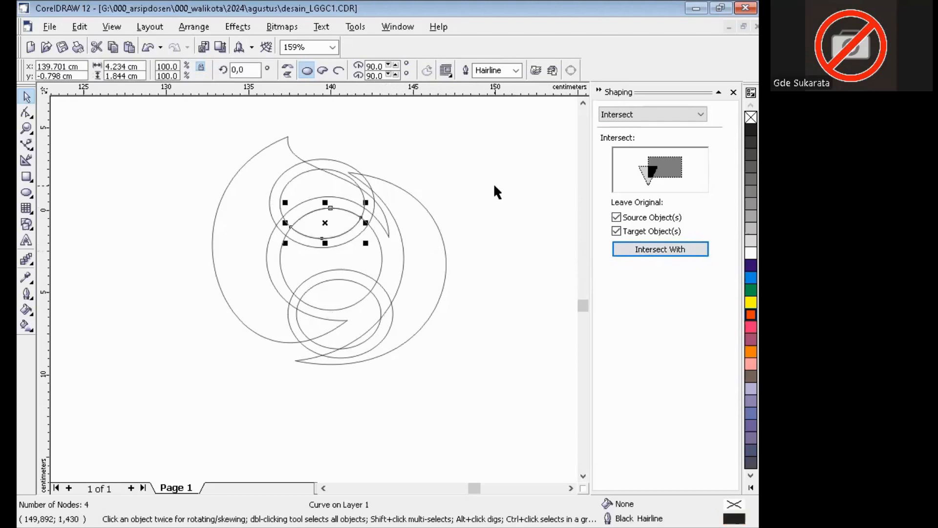
left_click(438, 201)
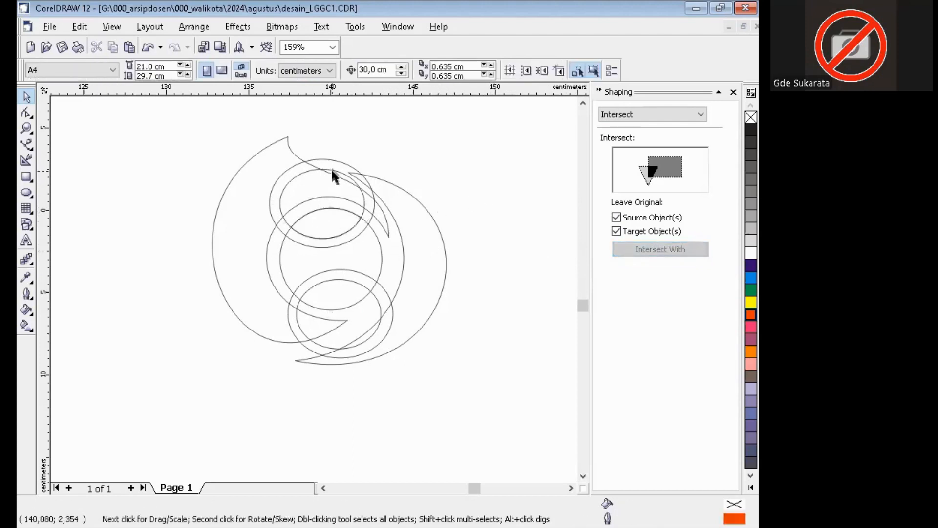
left_click_drag(333, 170, 162, 131)
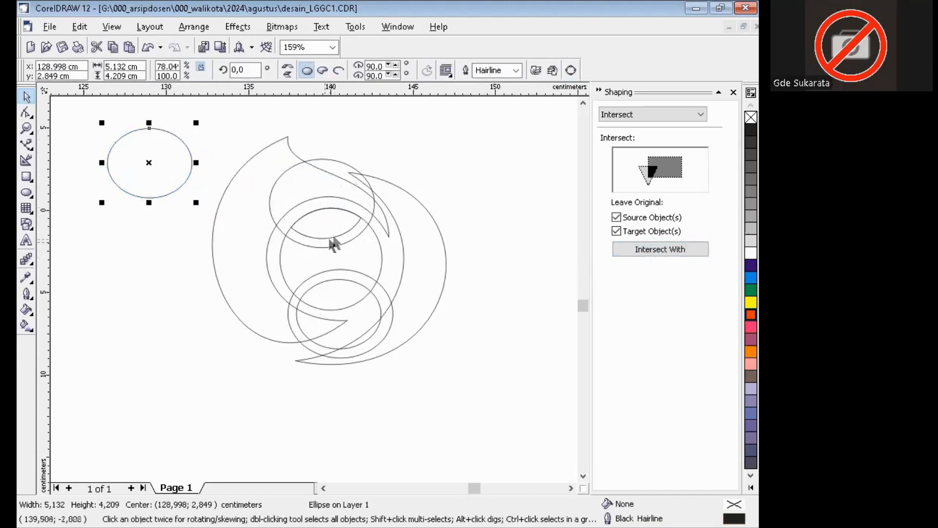
left_click(339, 234)
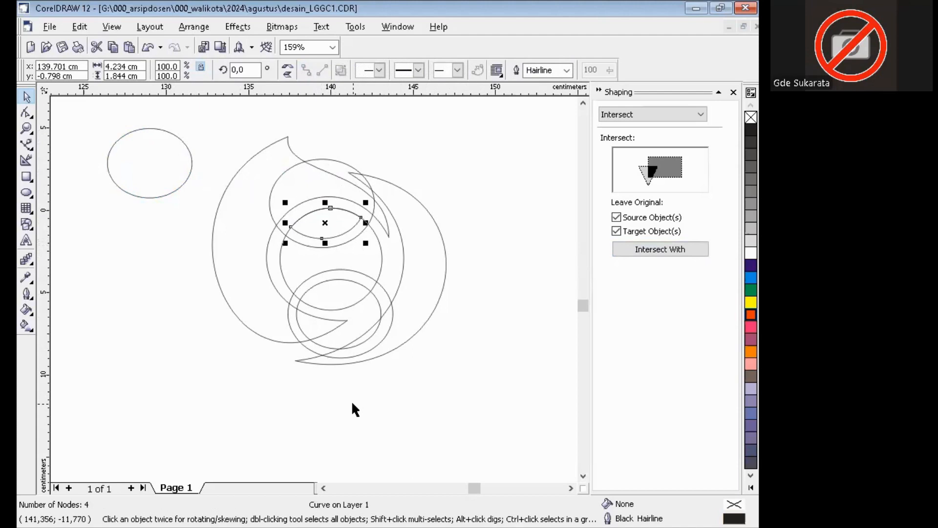
key("Right")
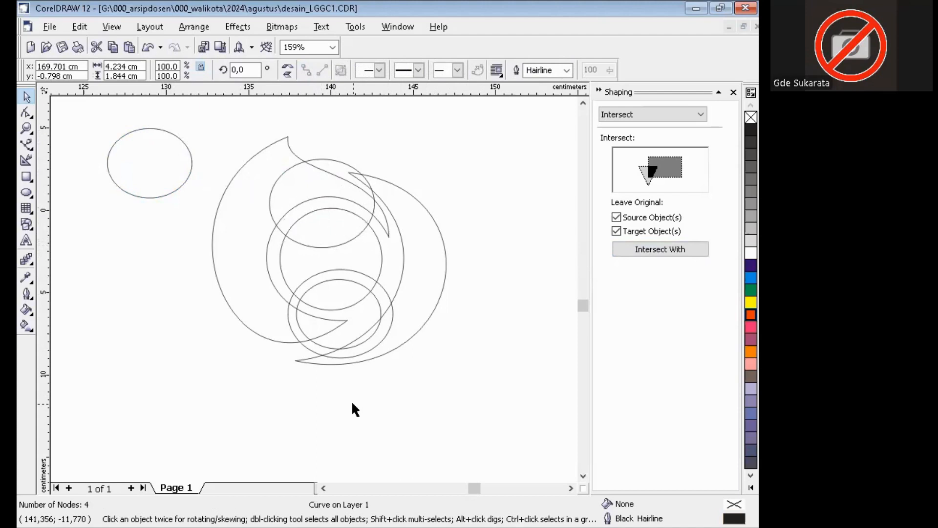
scroll(352, 403, "down", 2)
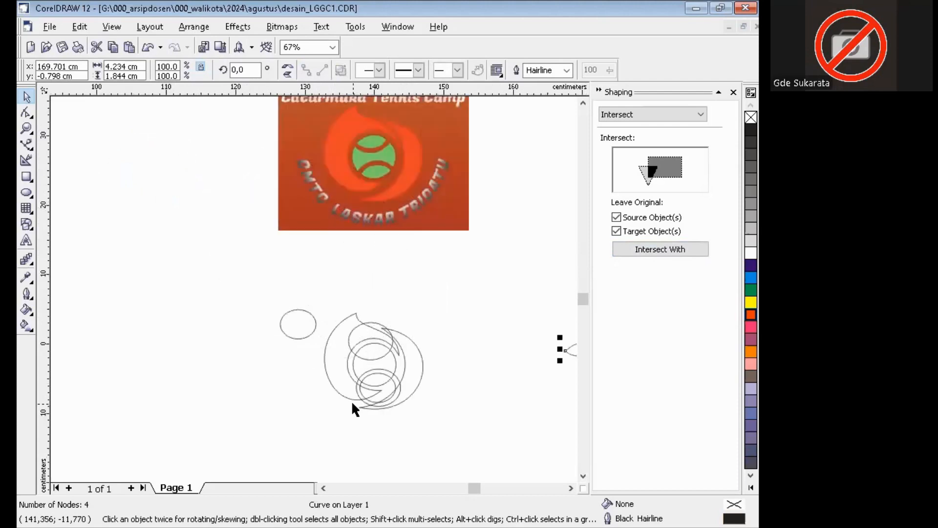
key("Left")
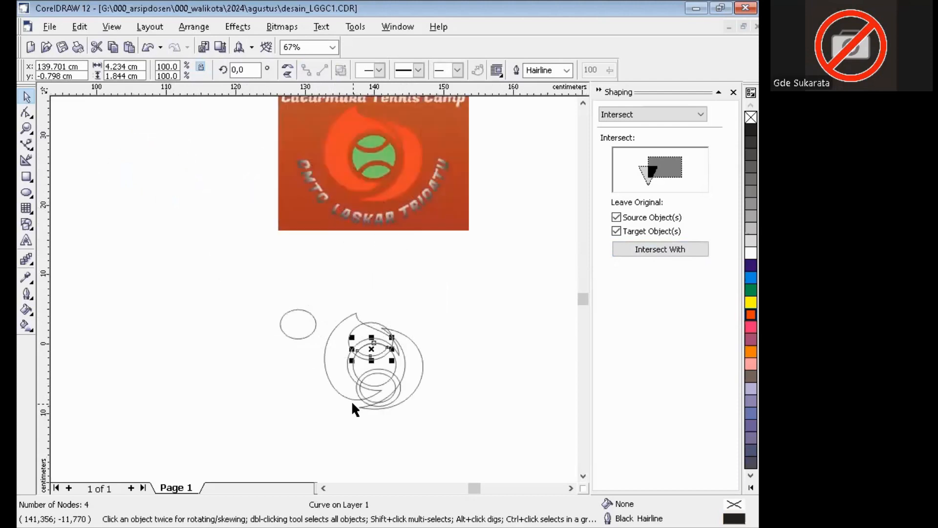
Set the nudge offset to 10 cm and nudge the intersected lens shape once to the right, clear of the logo outlines
left_click(421, 347)
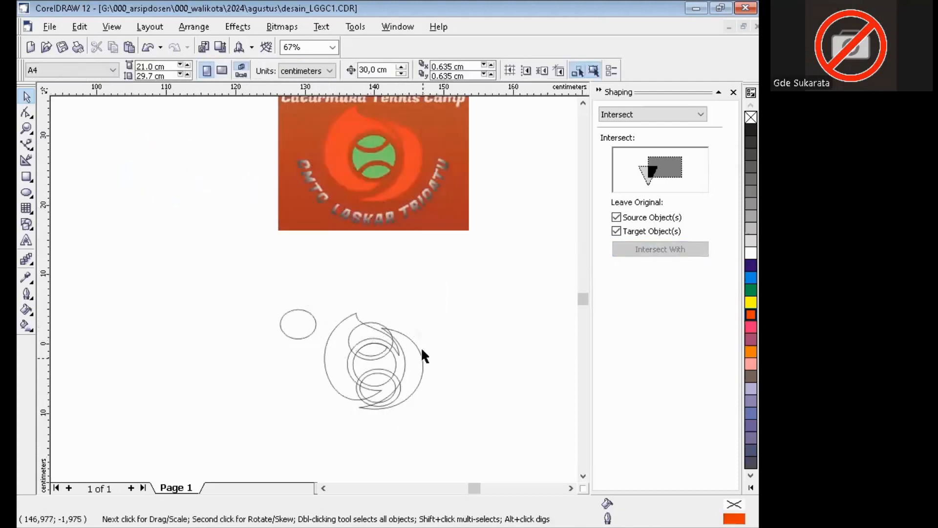
left_click_drag(390, 70, 350, 70)
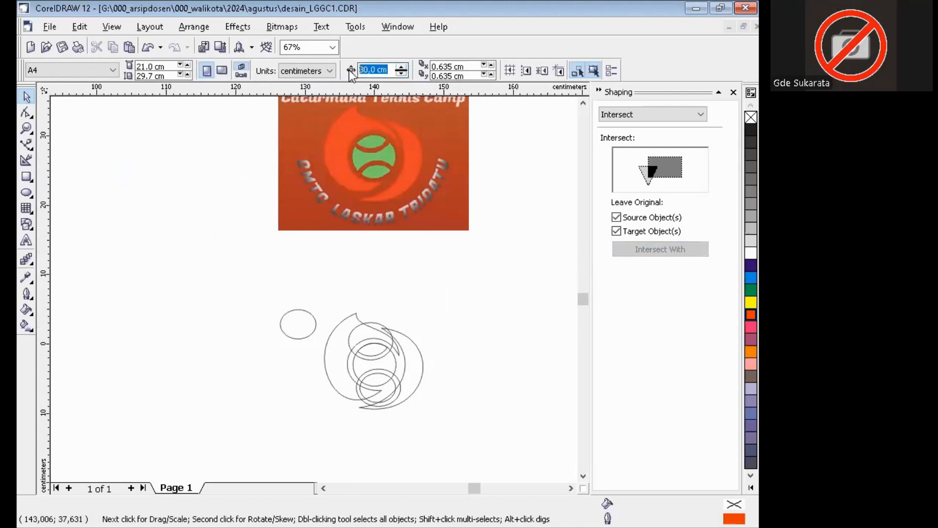
type("10")
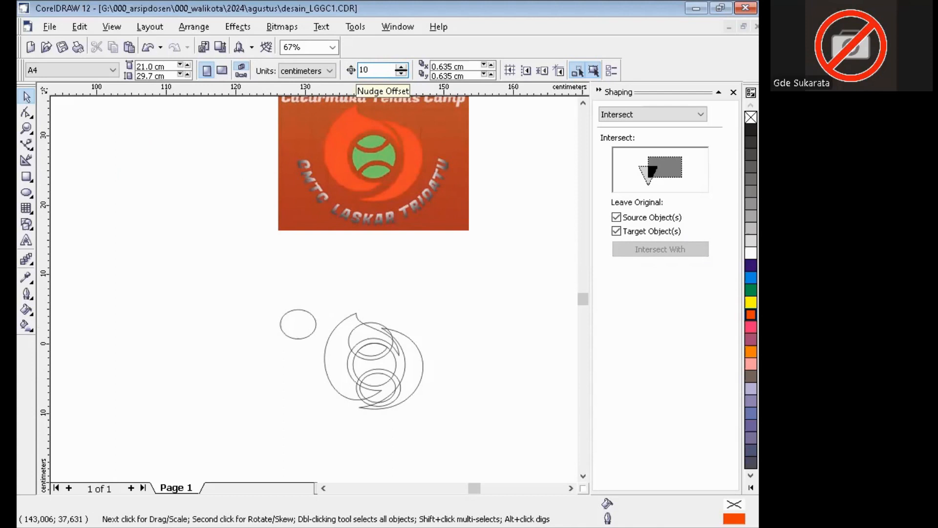
key("Return")
key("F2")
left_click_drag(266, 287, 562, 452)
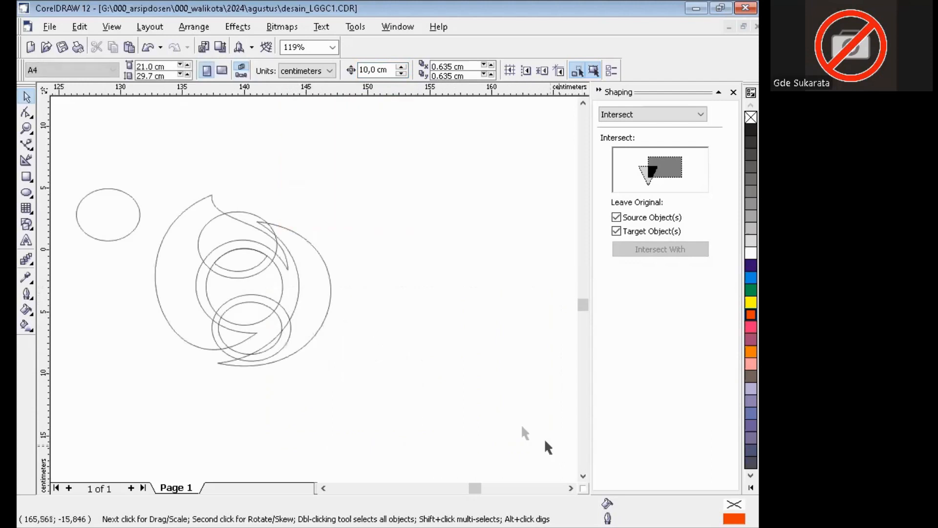
left_click(259, 261)
left_click(386, 249)
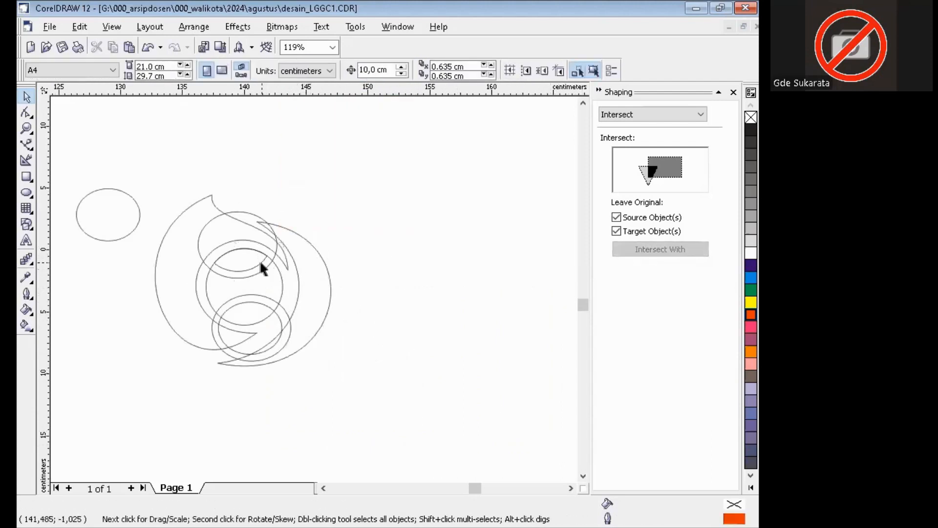
left_click(258, 262)
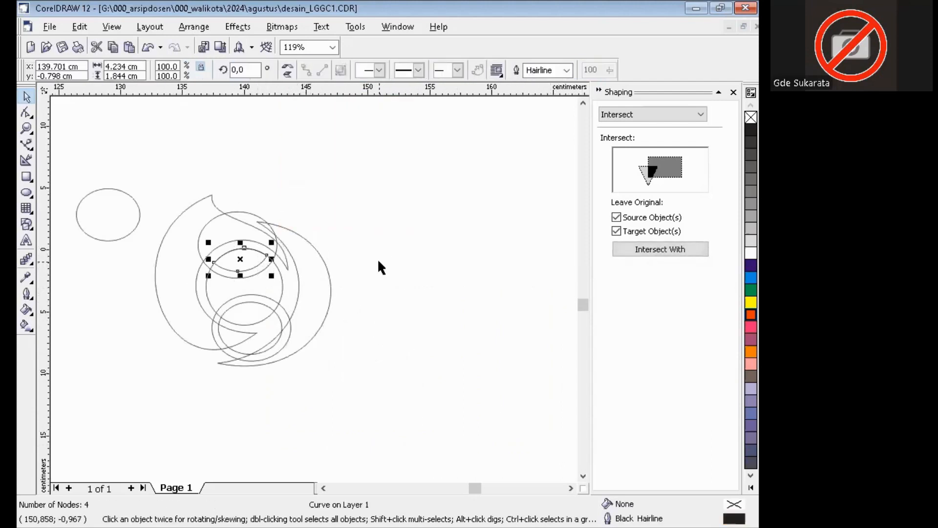
key("Right")
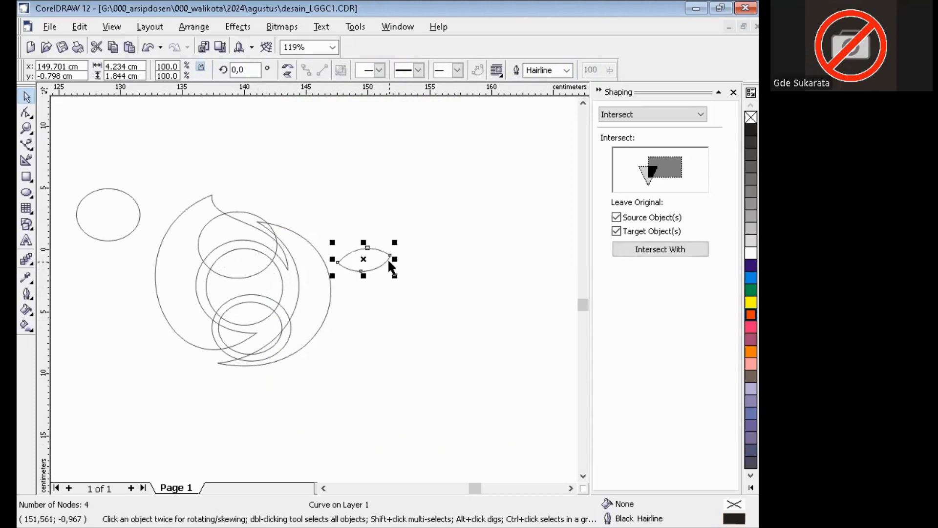
left_click(365, 324)
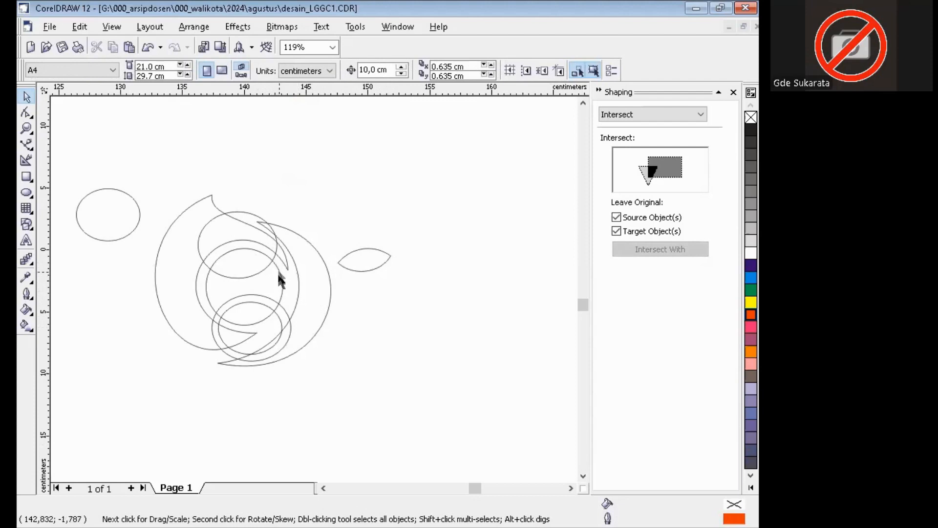
Trim the ball circle with the outer upper ellipse, keeping source and target objects, and nudge the trimmed shape 10 cm right
left_click(245, 210)
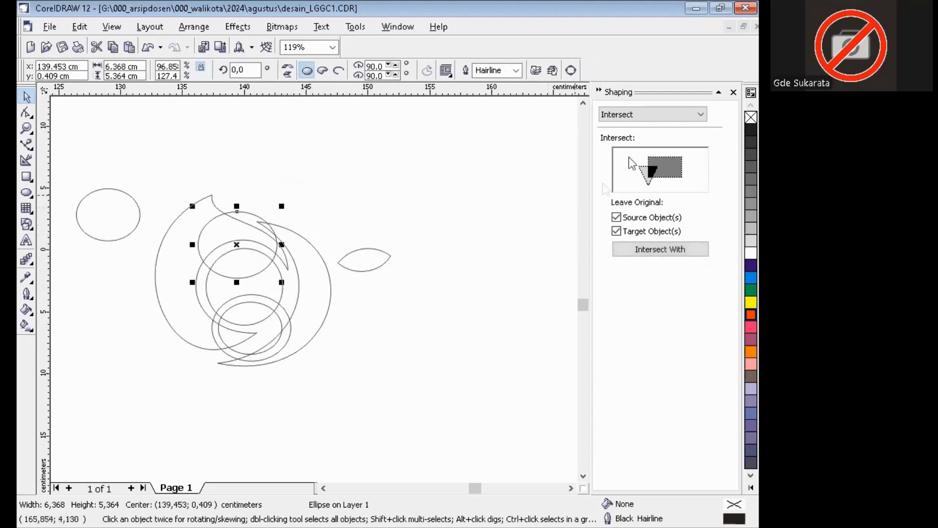
left_click(655, 117)
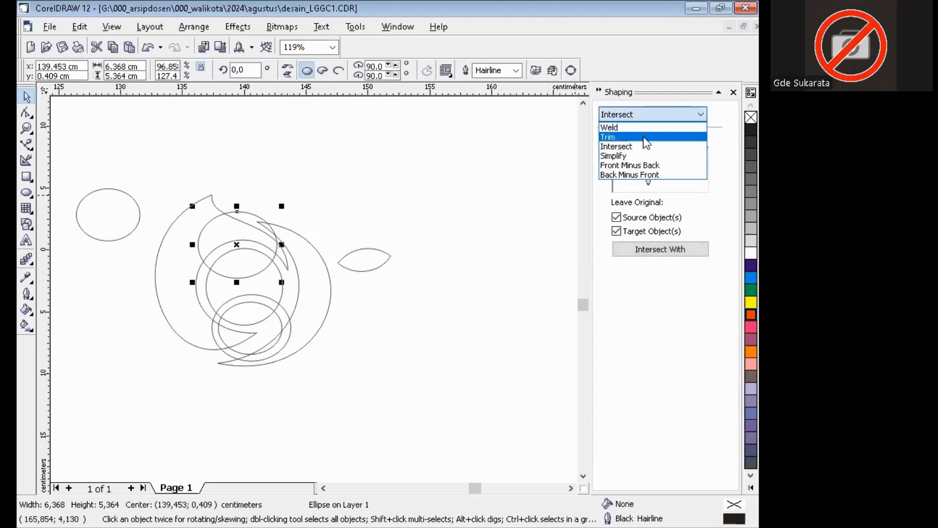
left_click(646, 138)
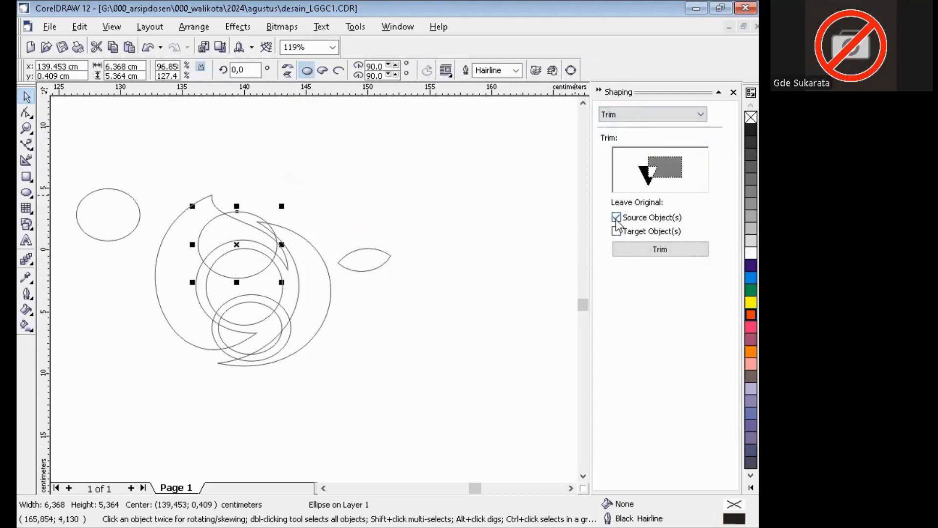
left_click(616, 230)
left_click(616, 230)
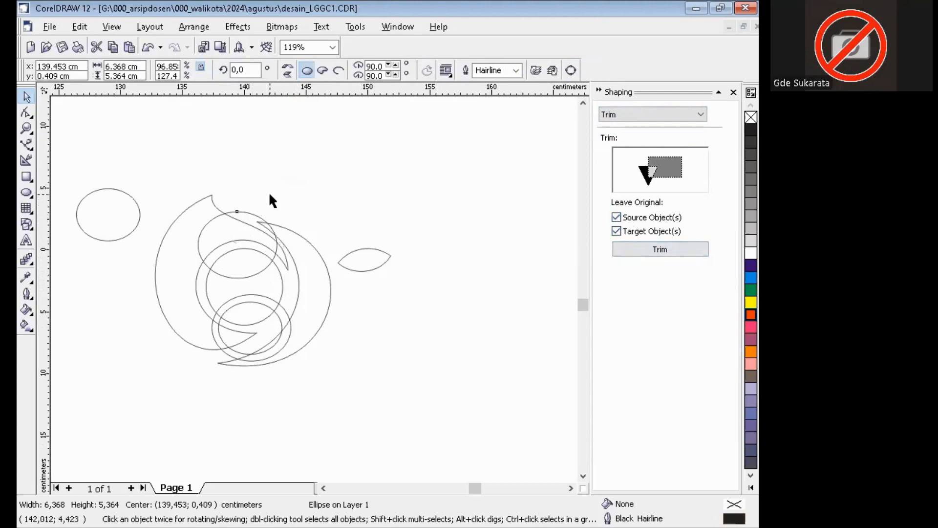
left_click(243, 215)
left_click(243, 213)
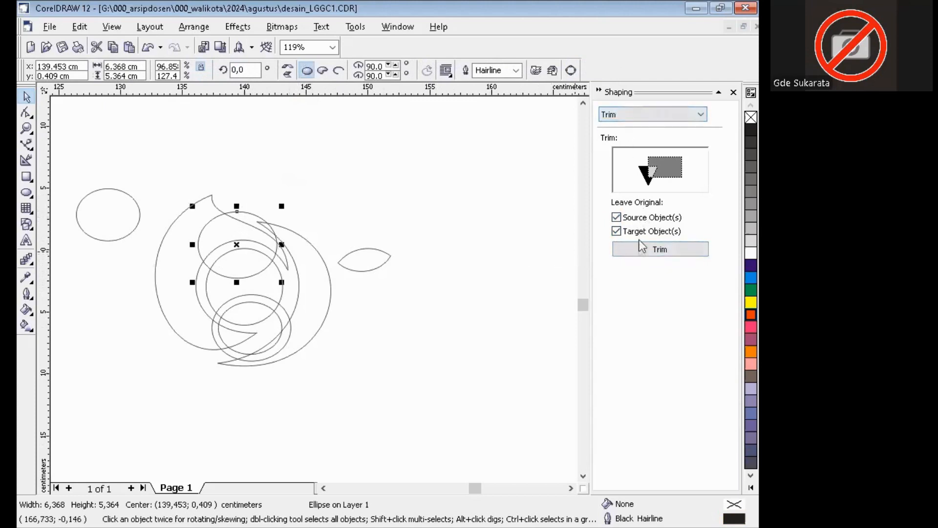
left_click(643, 252)
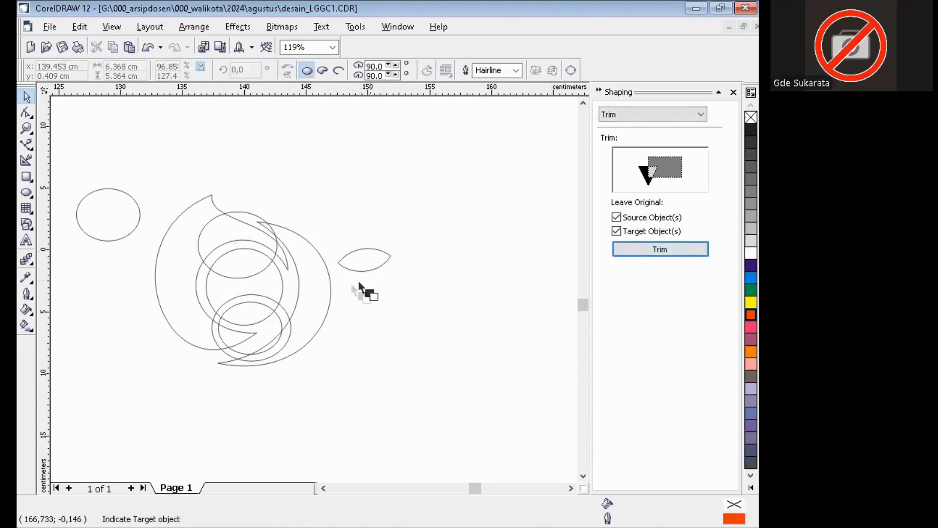
left_click(282, 291)
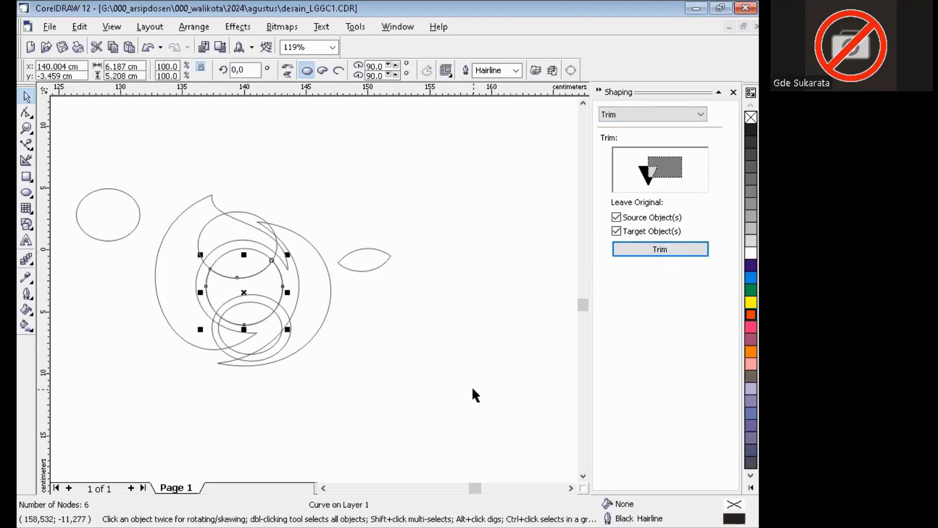
key("Right")
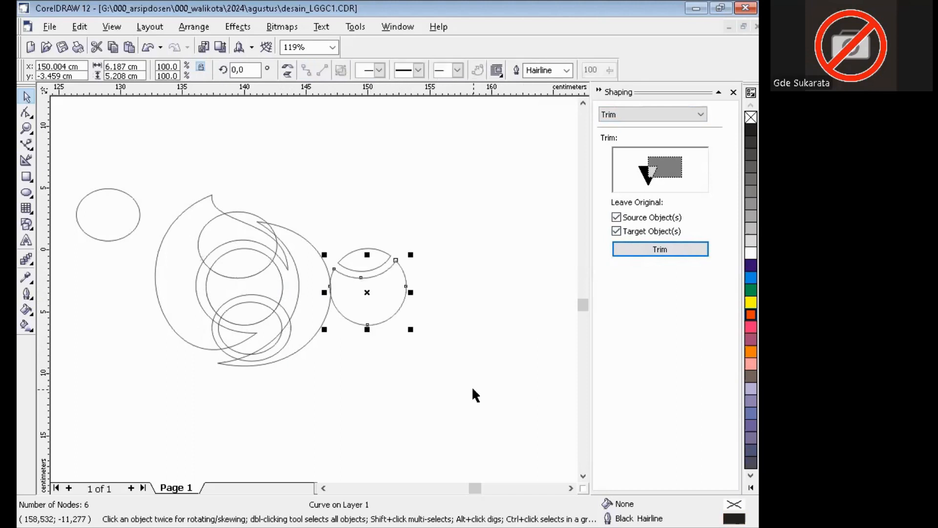
Nudge the outer lower seam ellipse 10 cm right so it overlaps the trimmed ball copy, and clear the selection
left_click(472, 389)
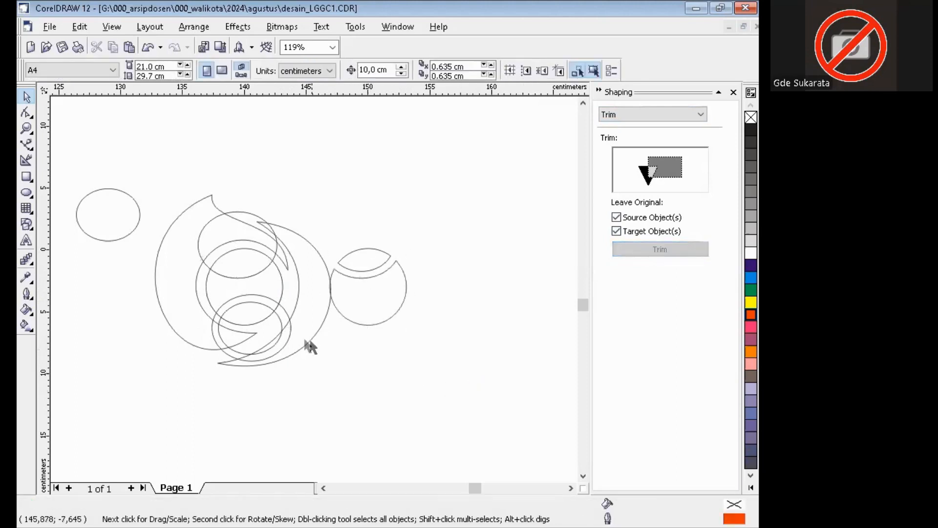
left_click(286, 312)
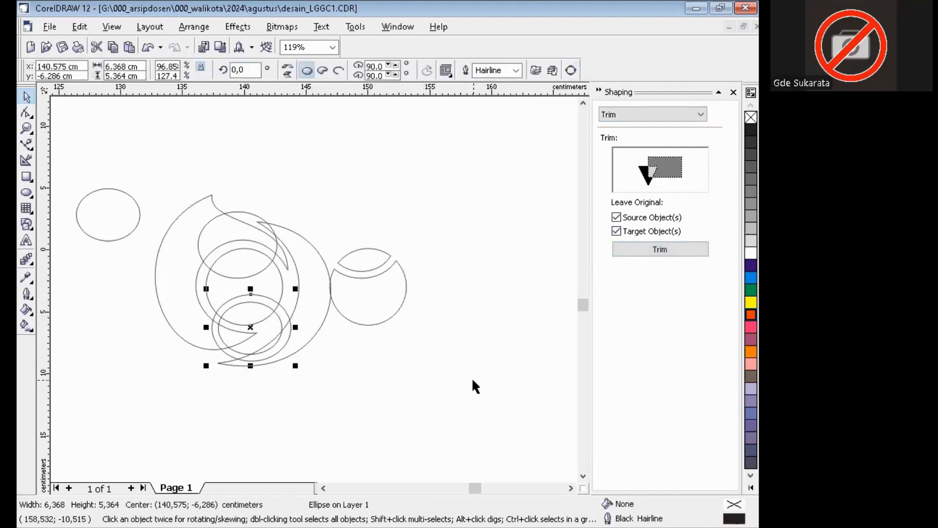
key("Right")
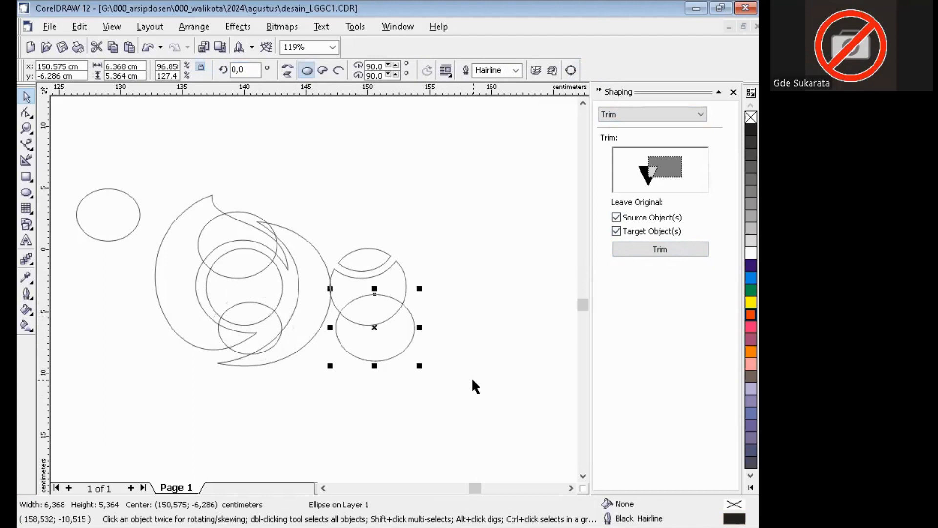
left_click(473, 386)
Trim the displaced ball shape with the outer lower ellipse, keeping source and target objects
left_click(413, 324)
left_click(649, 250)
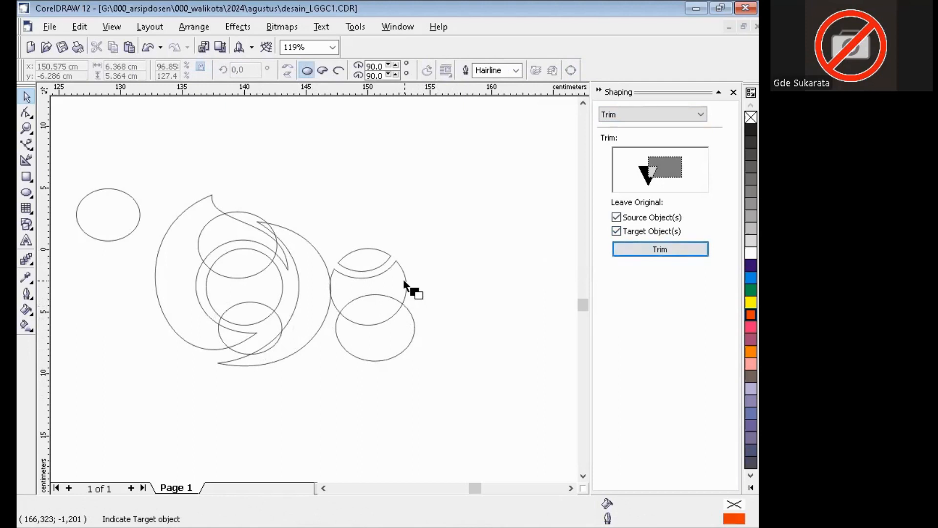
left_click(405, 283)
left_click(451, 438)
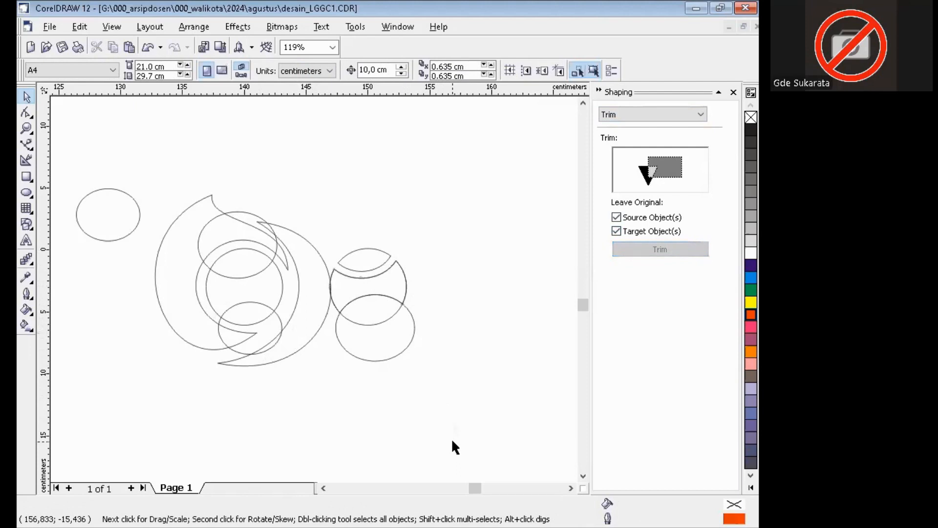
Nudge the upper lens and the newly trimmed middle ball segment 10 cm right, clear of the leftover shapes
left_click(393, 259)
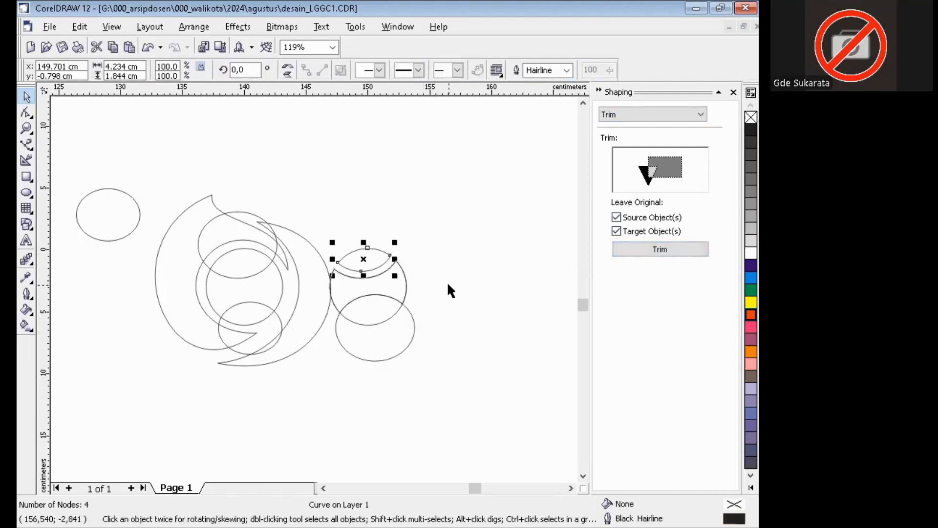
key("Right")
left_click(397, 285)
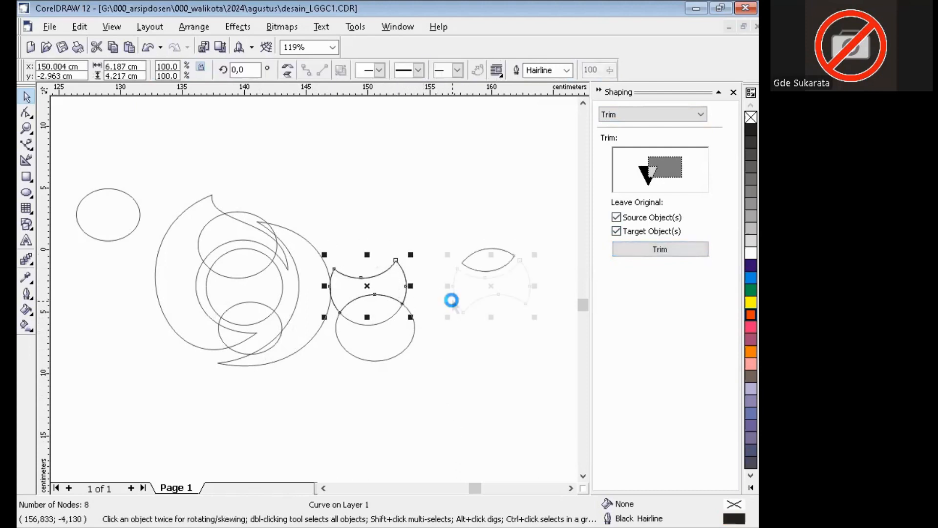
key("Right")
left_click(478, 405)
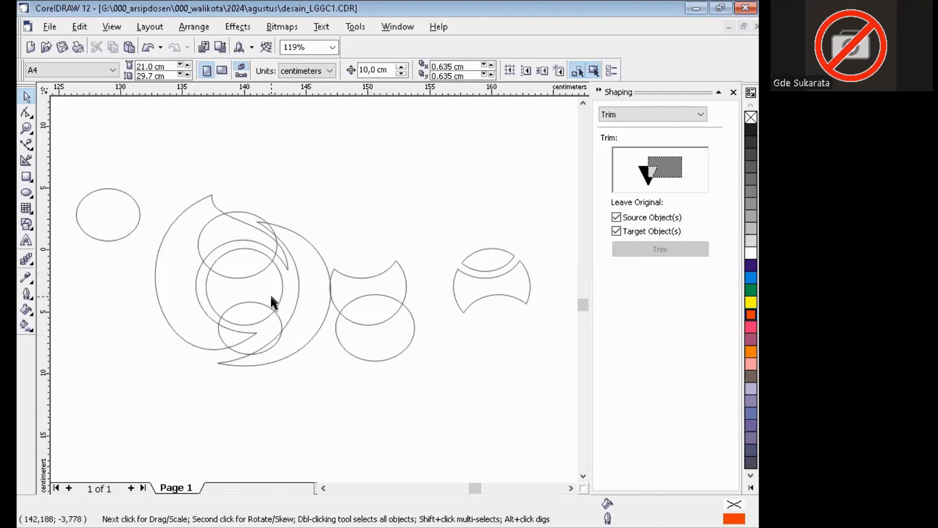
Intersect the inner lower ellipse with the ball circle, keeping both originals, and nudge the resulting lens 20 cm right beneath the middle segment
left_click(281, 322)
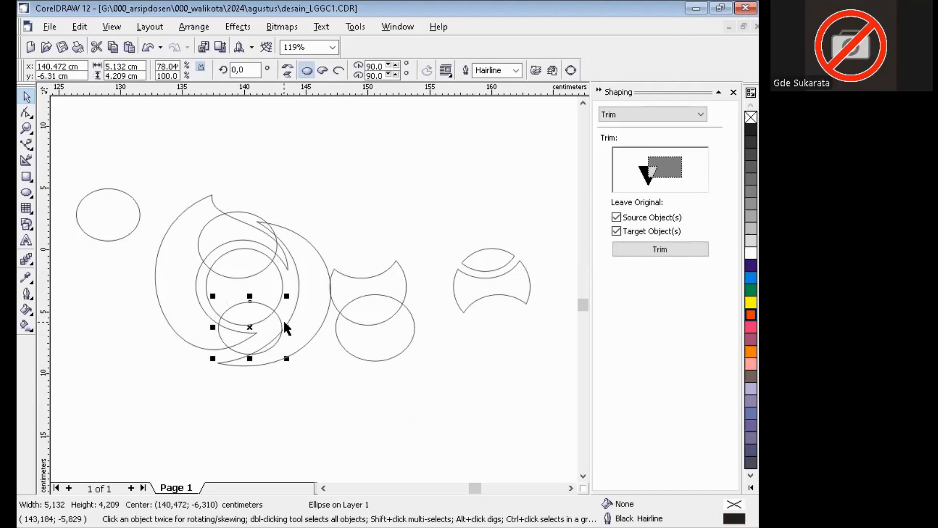
left_click(620, 114)
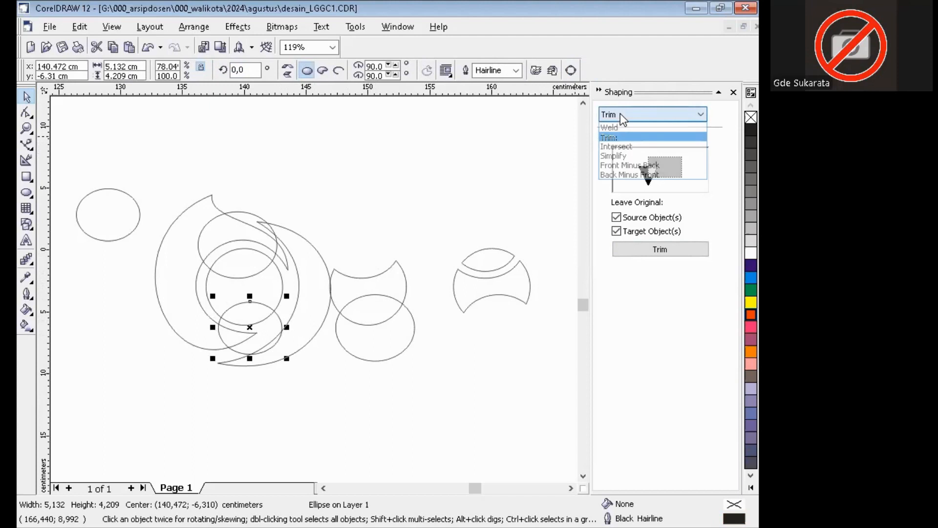
left_click(626, 145)
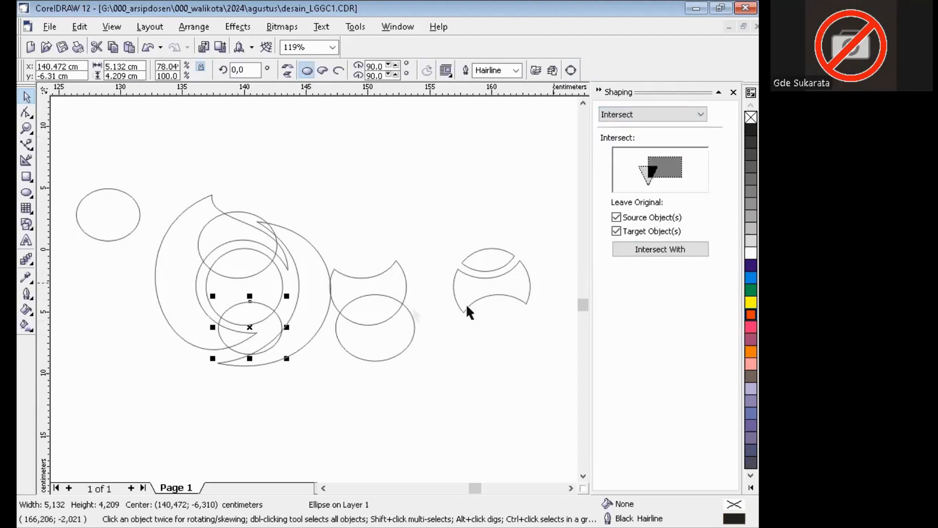
left_click(641, 253)
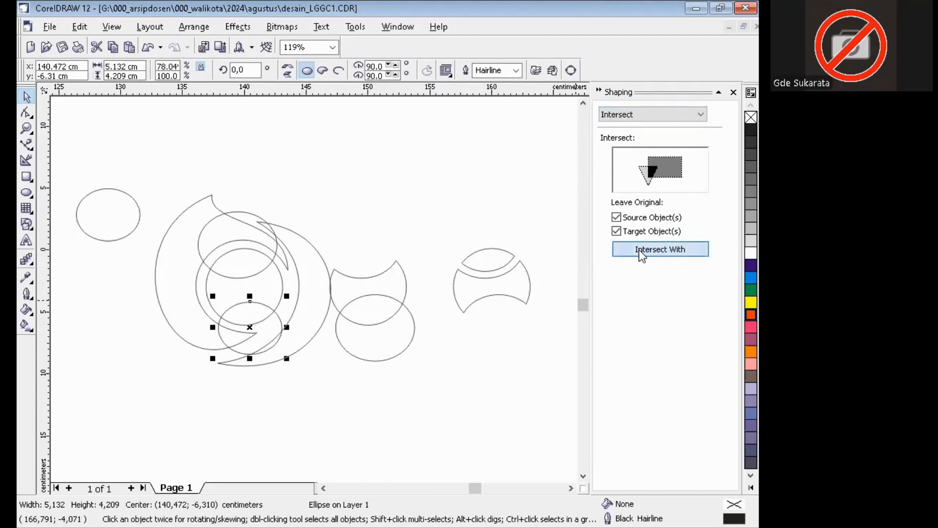
left_click(281, 293)
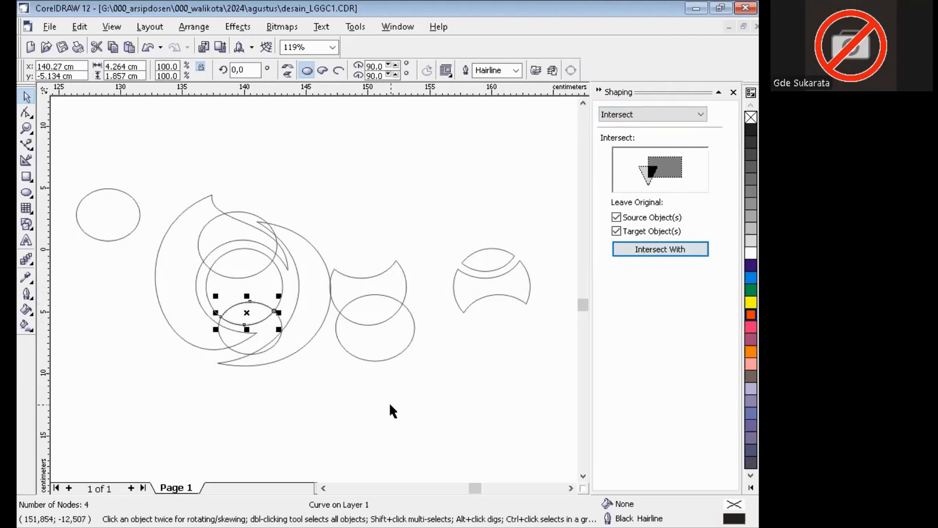
key("Right")
key("Right")
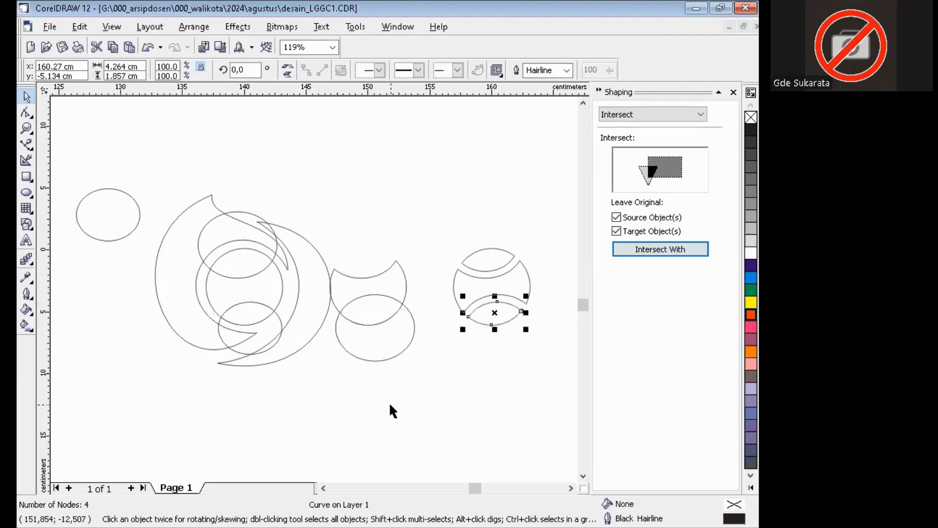
left_click(446, 363)
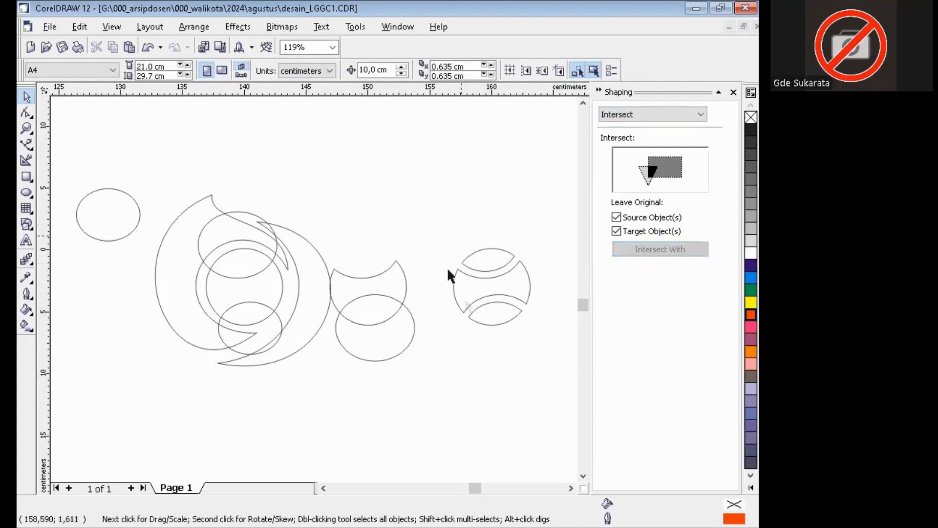
Delete the leftover trimmed ball shape and the outer lower ellipse between the logo and the finished ball segments
left_click(386, 274)
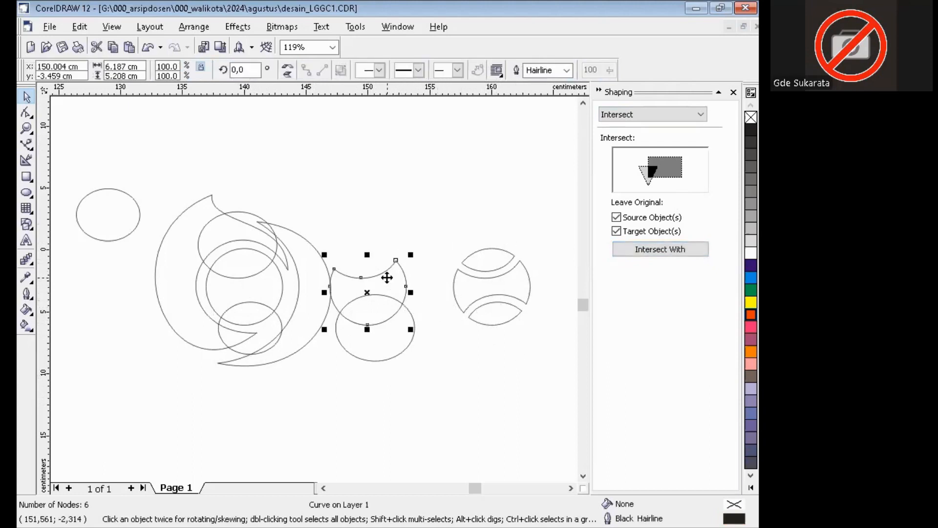
key("Delete")
left_click(377, 328)
key("Delete")
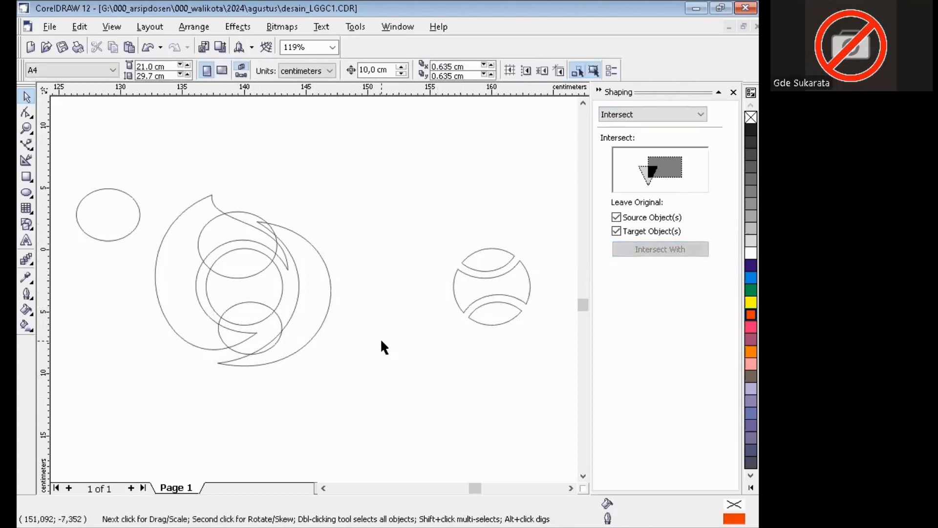
Group the upper lens, middle segment and lower lens of the tennis ball, and clear the selection
left_click_drag(428, 218, 550, 365)
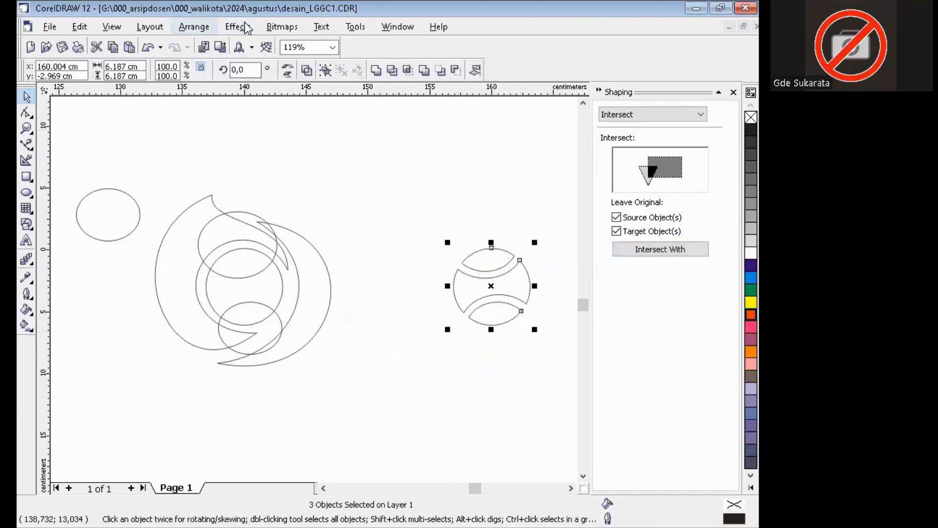
left_click(194, 26)
left_click(249, 105)
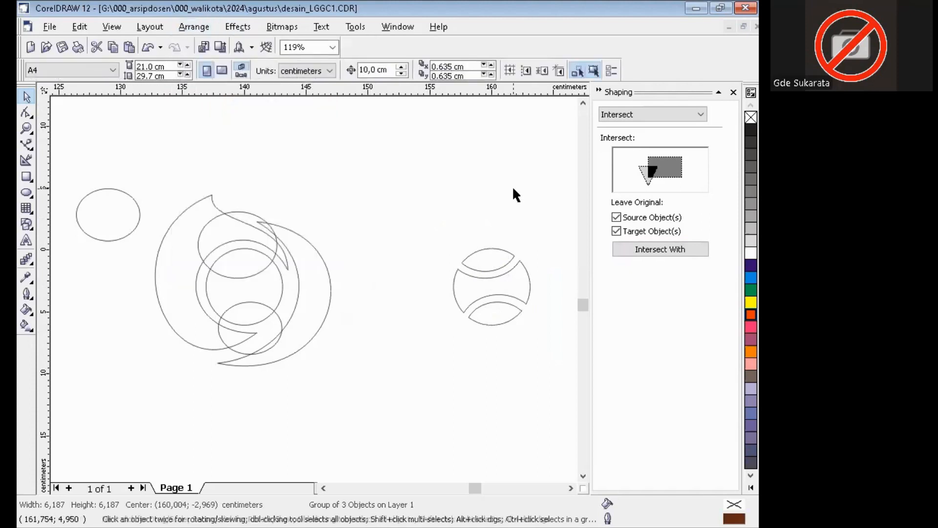
left_click(513, 189)
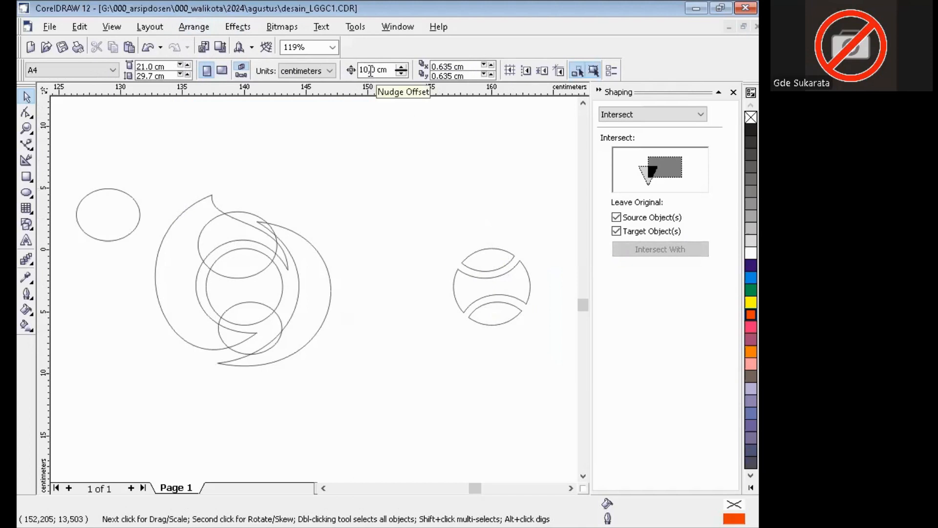
Nudge the outer upper ellipse and the inner lower ellipse 10 cm left, out of the logo outlines
left_click(250, 214)
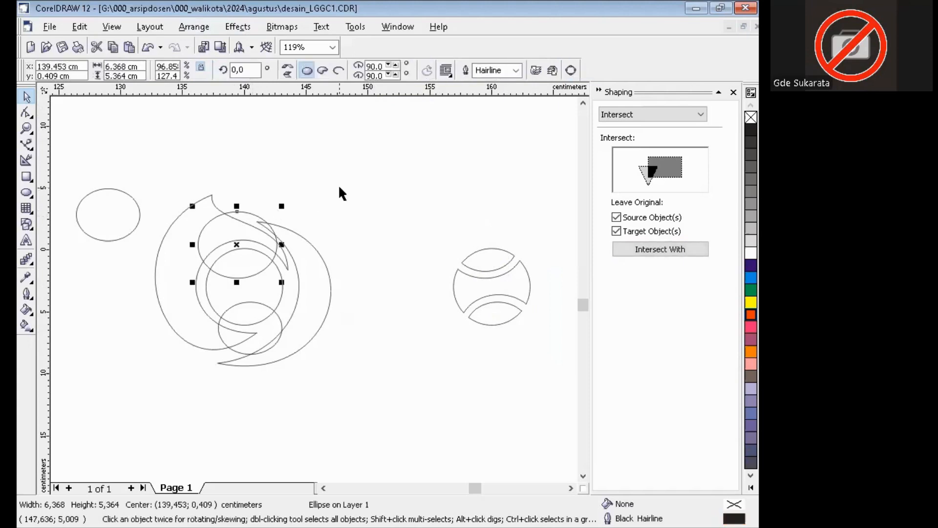
key("Left")
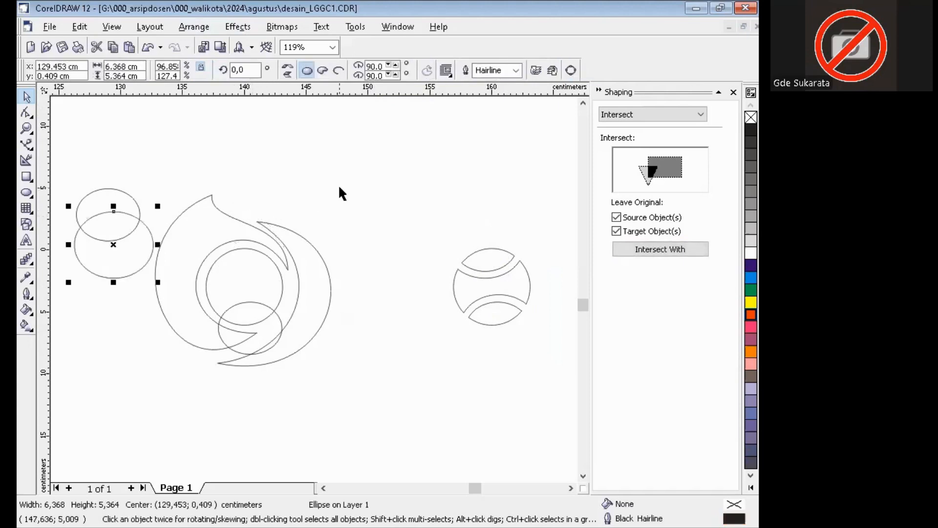
left_click(277, 316)
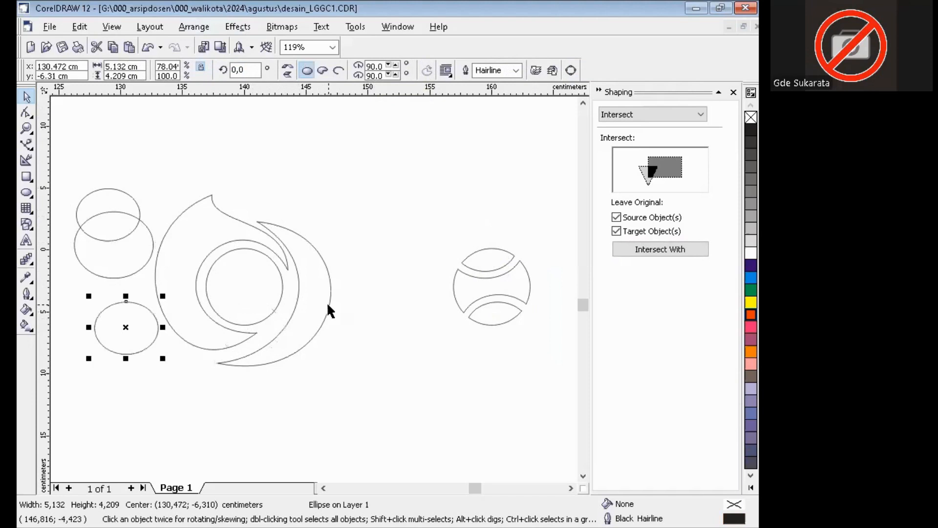
left_click(498, 291)
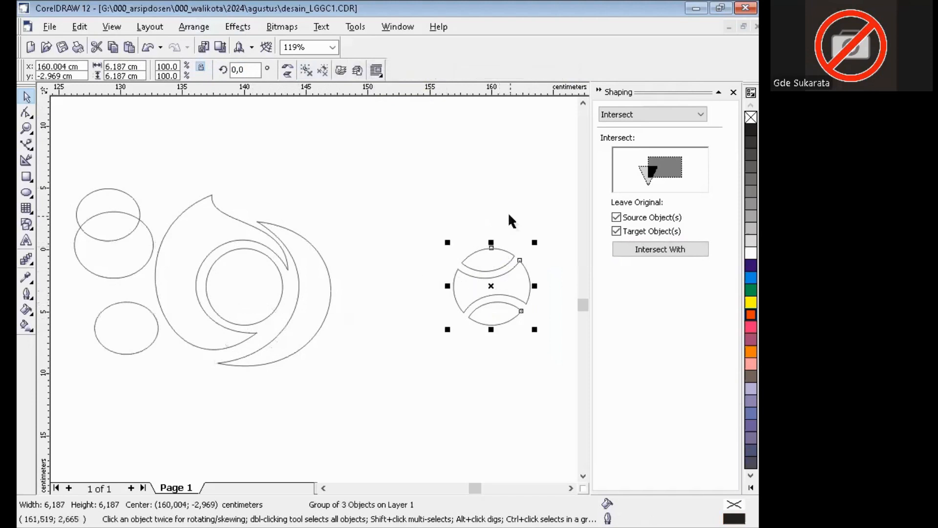
key("Left")
key("Left")
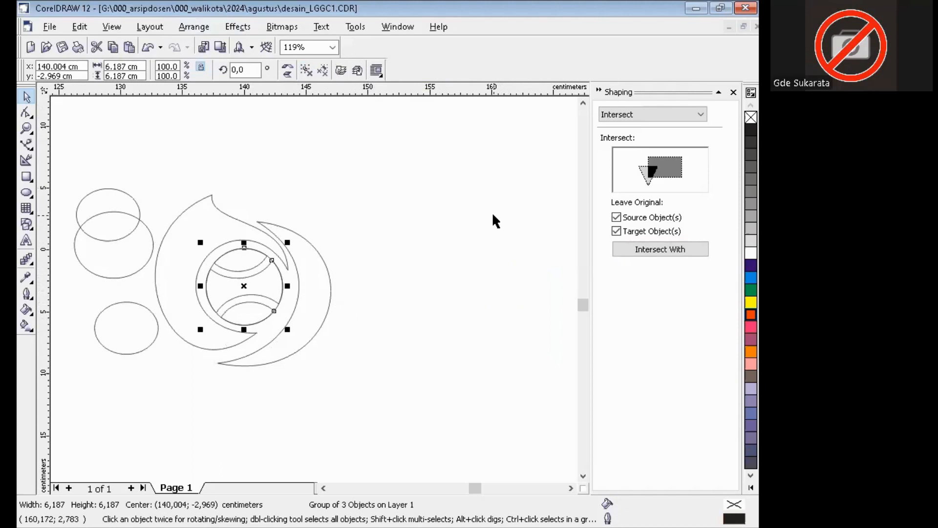
key("Right")
key("Right")
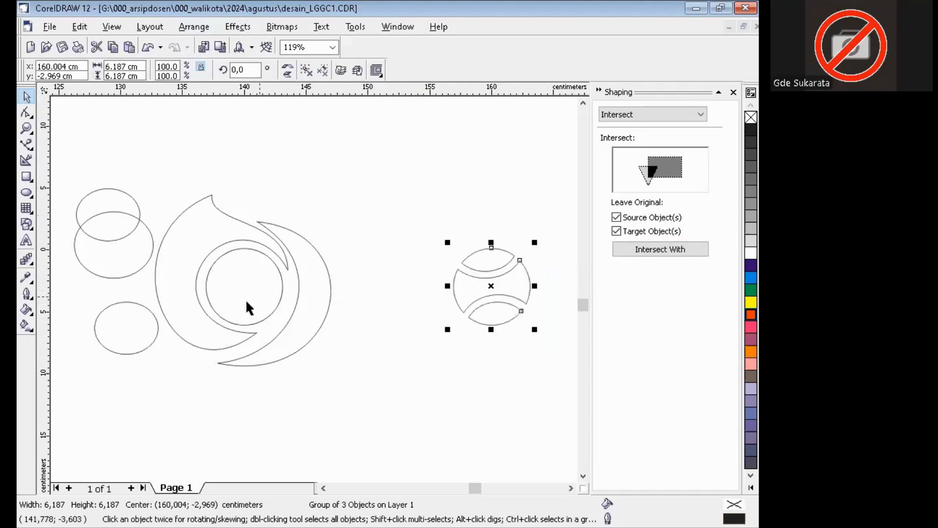
Delete the original ball circle inside the logo and nudge the grouped ball segments 20 cm left into its place
left_click(251, 291)
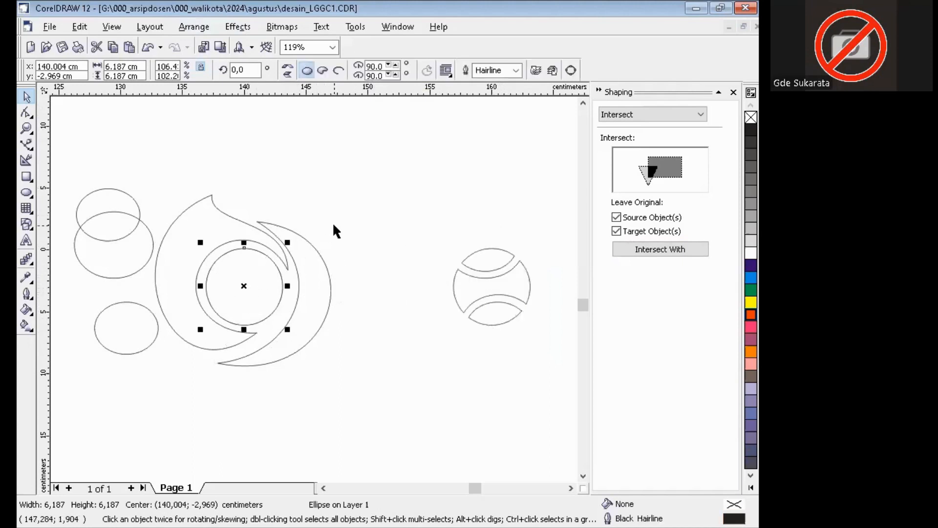
left_click(337, 231)
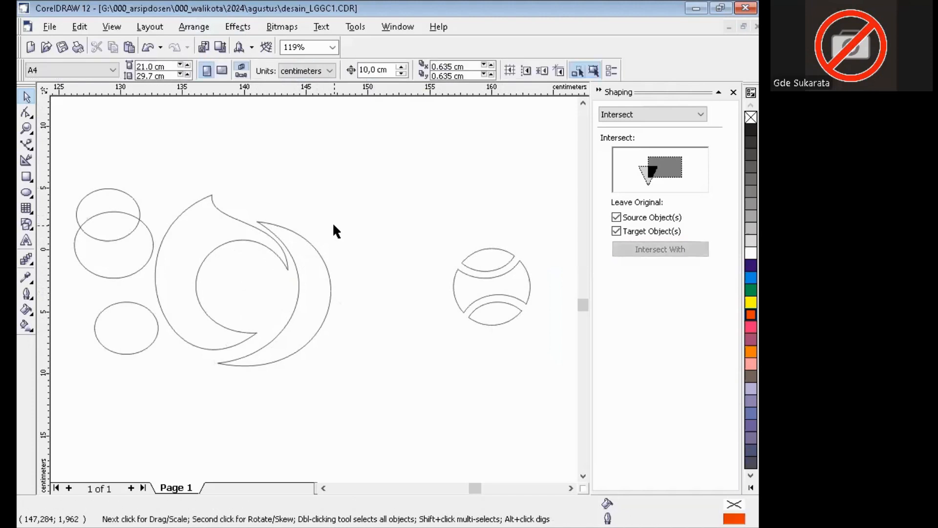
left_click(461, 285)
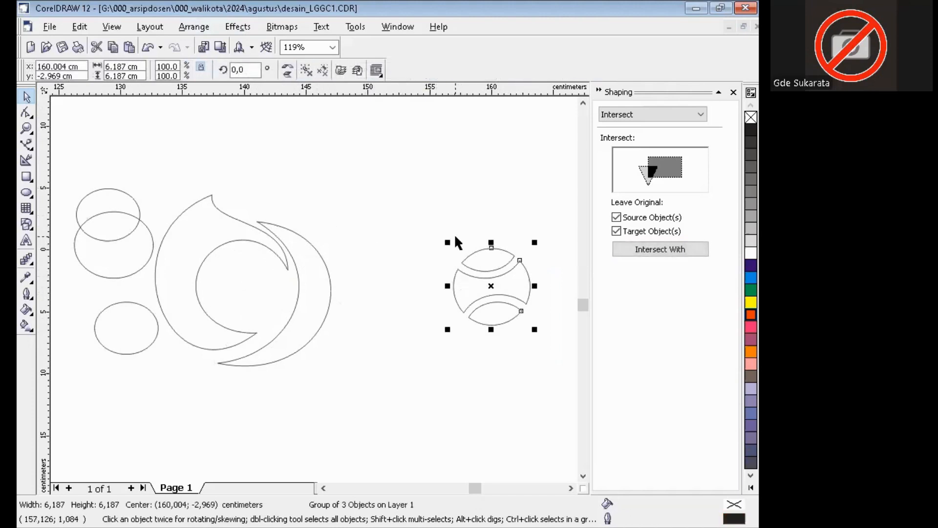
key("Left")
key("Left")
key("Escape")
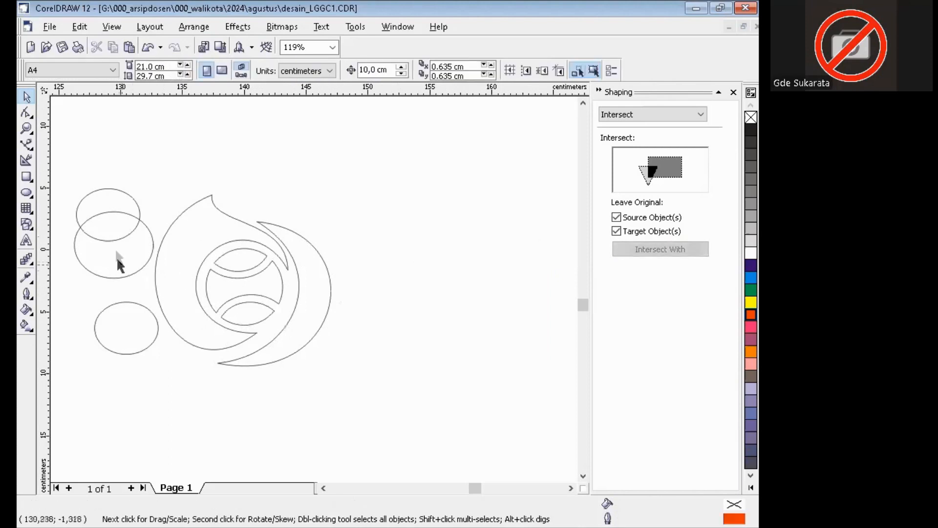
Delete the three leftover construction ellipses beside the logo
left_click(119, 210)
key("Delete")
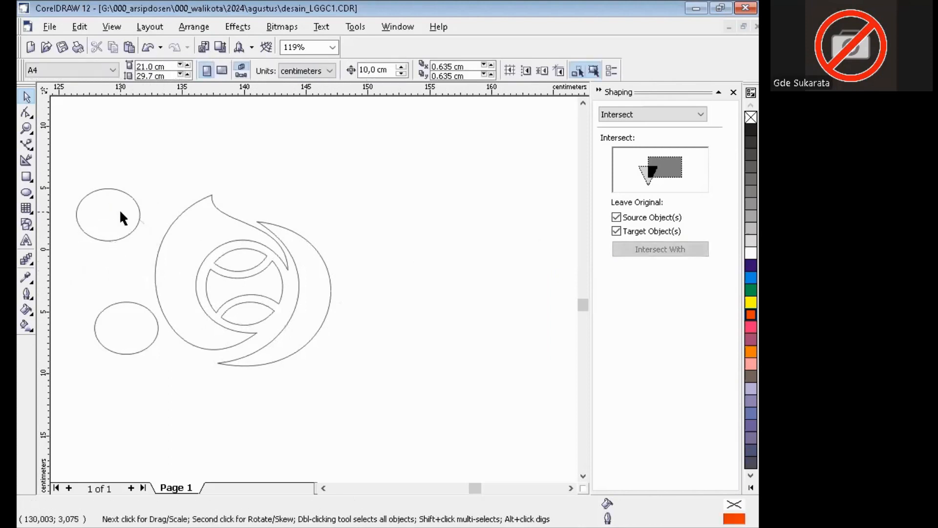
left_click(119, 209)
key("Delete")
left_click(116, 334)
key("Delete")
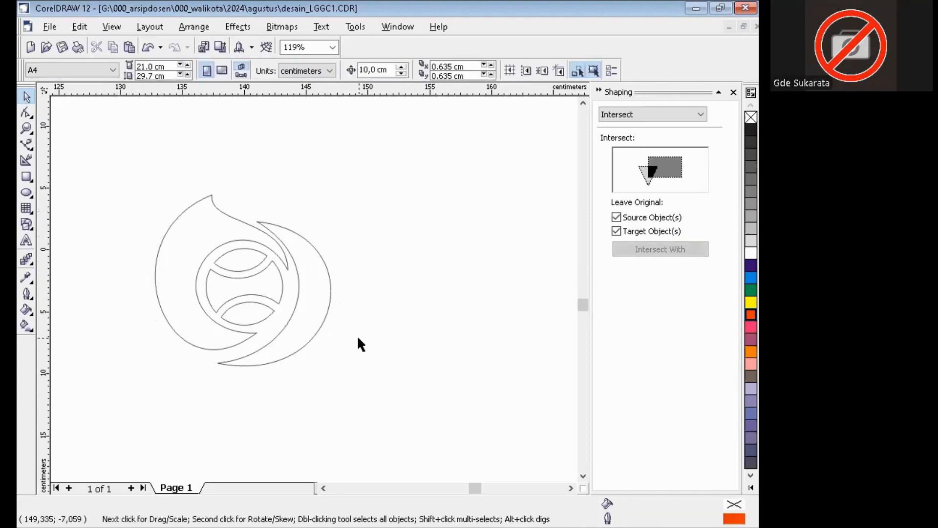
Fill the logo's left flame shape with orange-red, matching the reference image
scroll(293, 310, "down", 3)
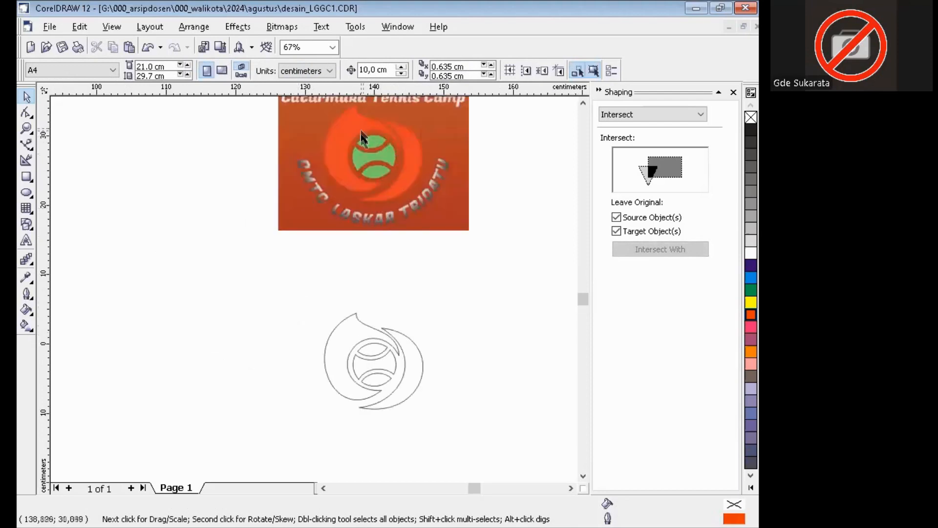
left_click(358, 318)
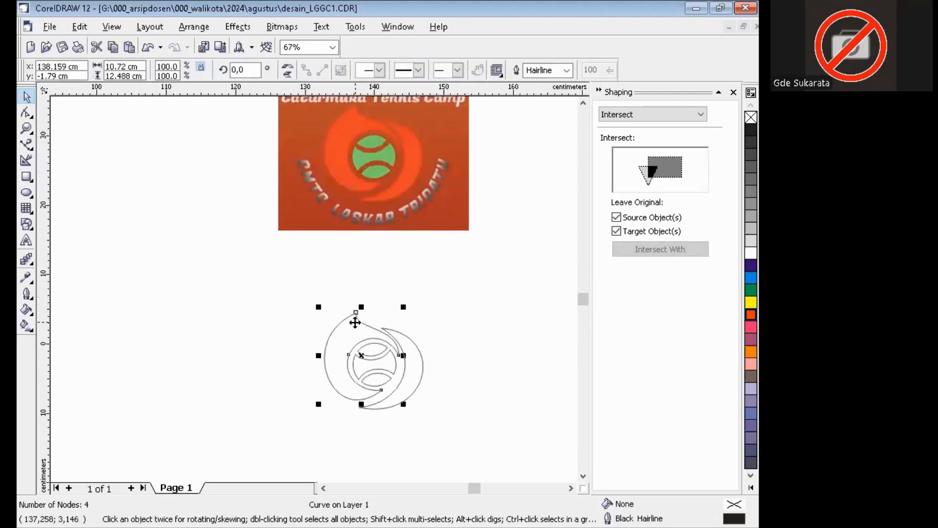
left_click(751, 316)
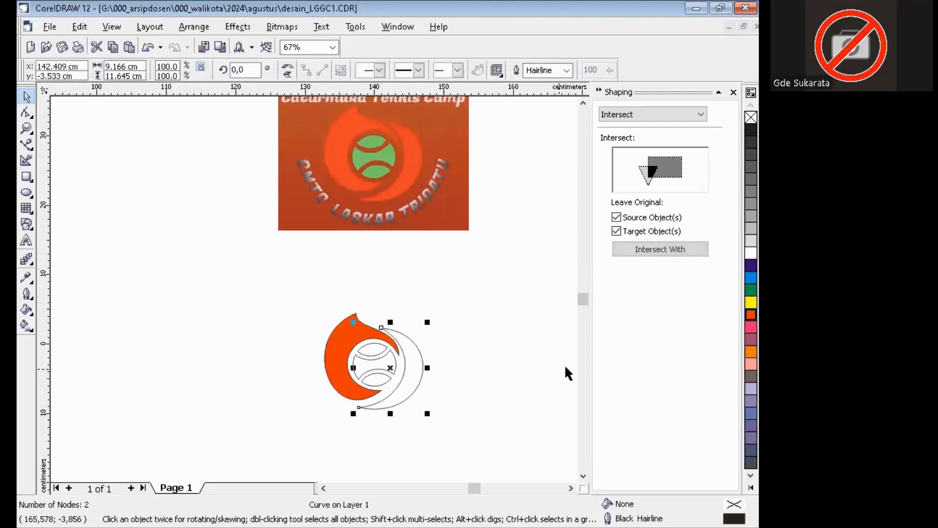
Fill the logo's right flame shape with orange-red and remove the outlines from both flame shapes
left_click(563, 71)
left_click(559, 84)
left_click(395, 285)
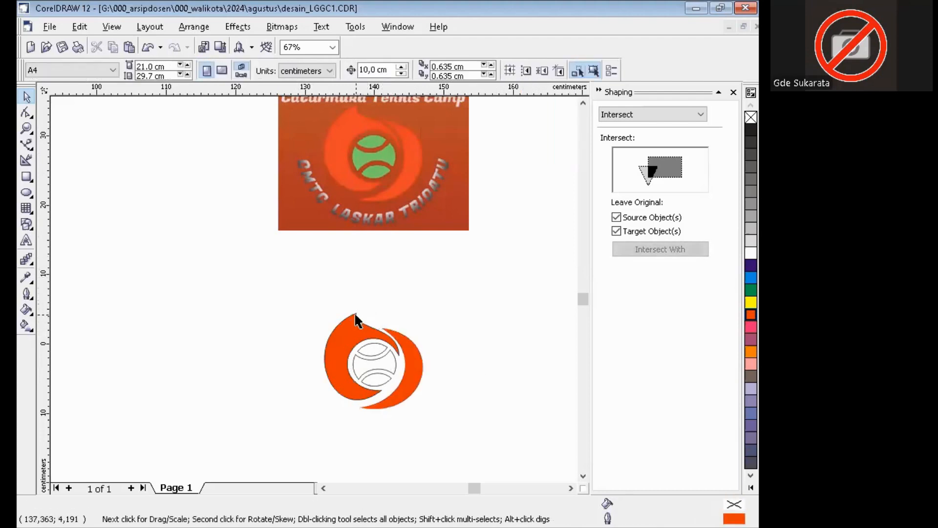
left_click(357, 318)
left_click(566, 69)
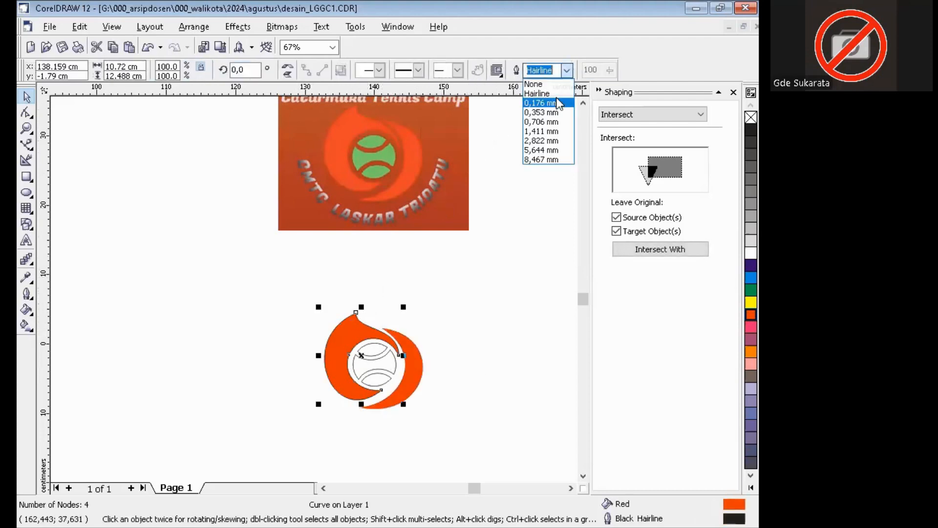
left_click(558, 84)
left_click(413, 330)
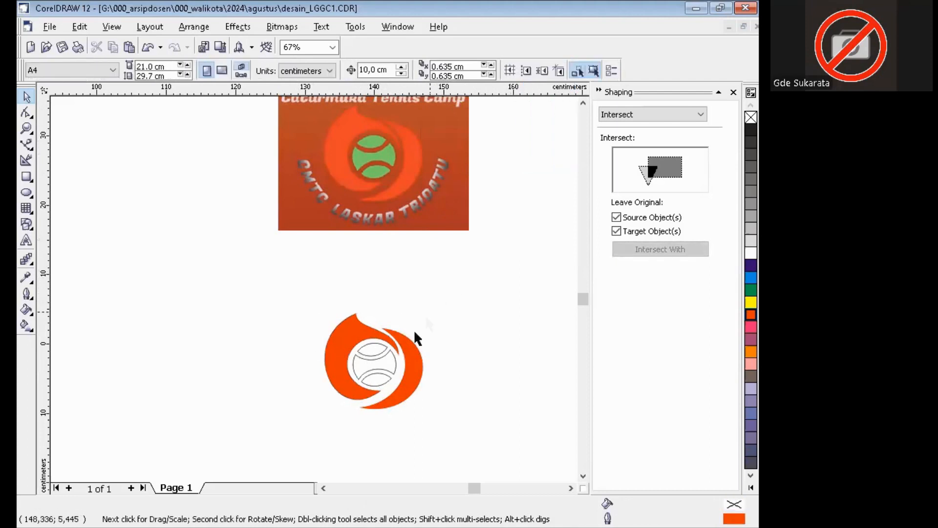
Fill the grouped tennis ball segments with green like the reference and remove their outline
left_click(389, 360)
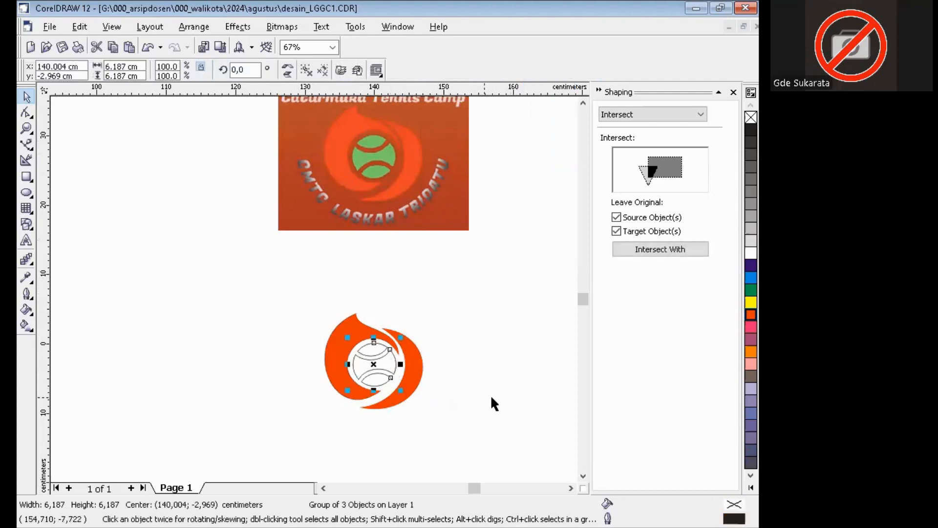
left_click(750, 487)
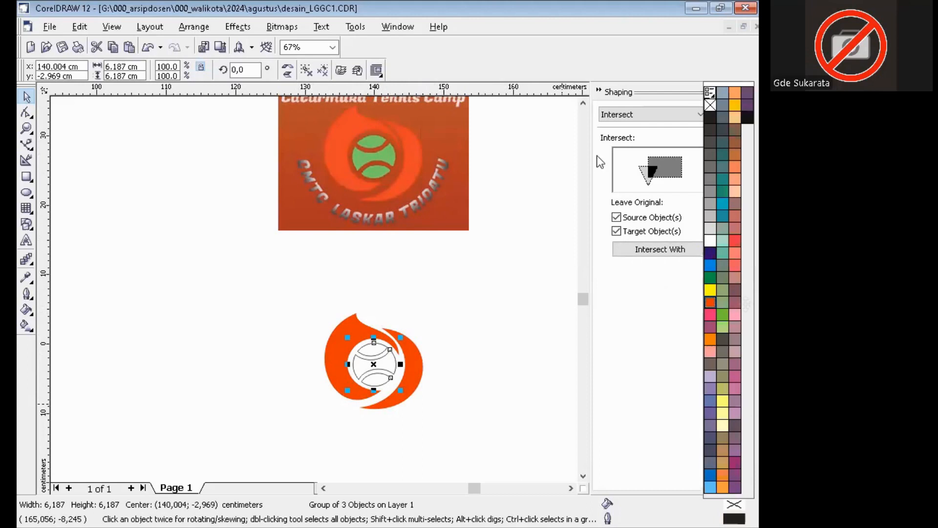
left_click(722, 314)
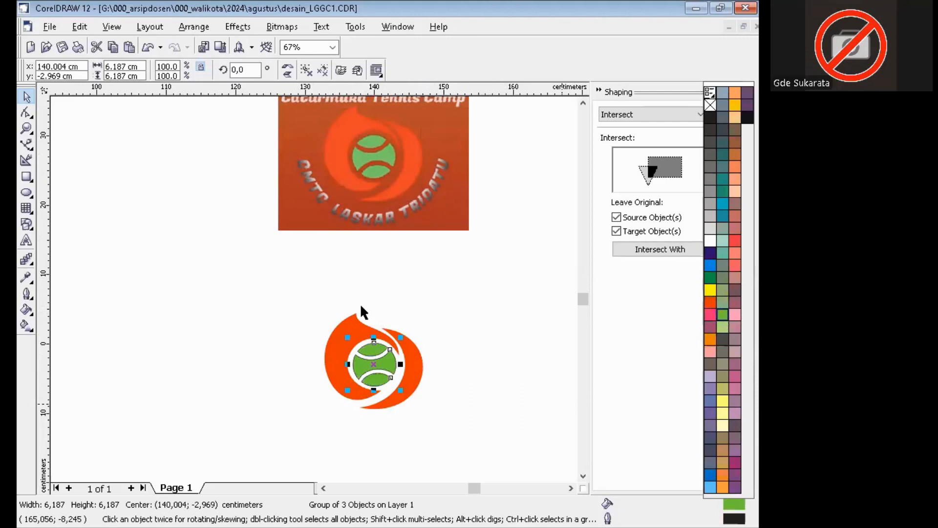
left_click(27, 294)
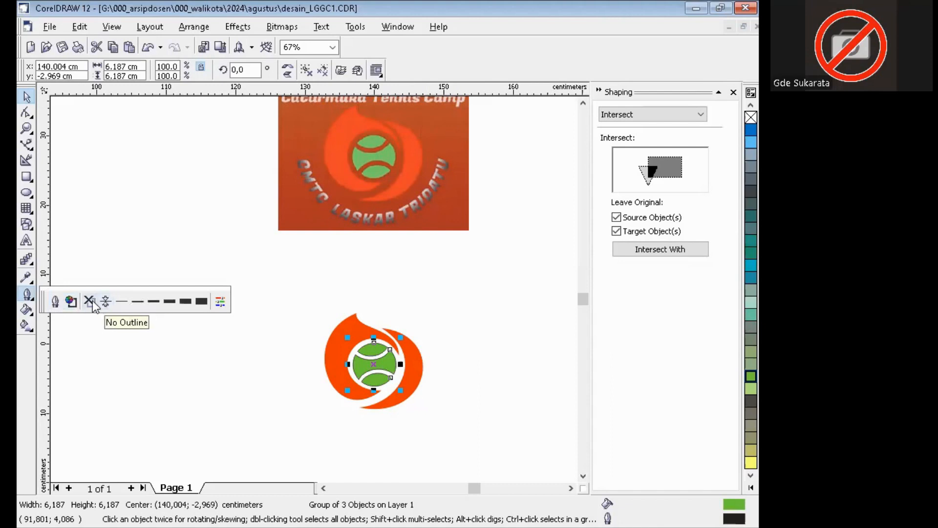
left_click(89, 301)
left_click(265, 282)
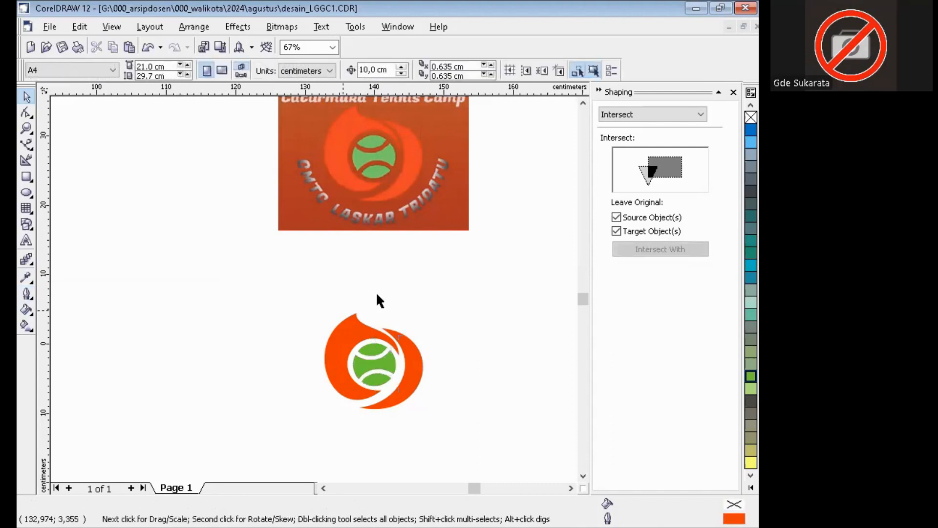
Group the two flame shapes and the tennis ball into a single logo object
left_click(583, 104)
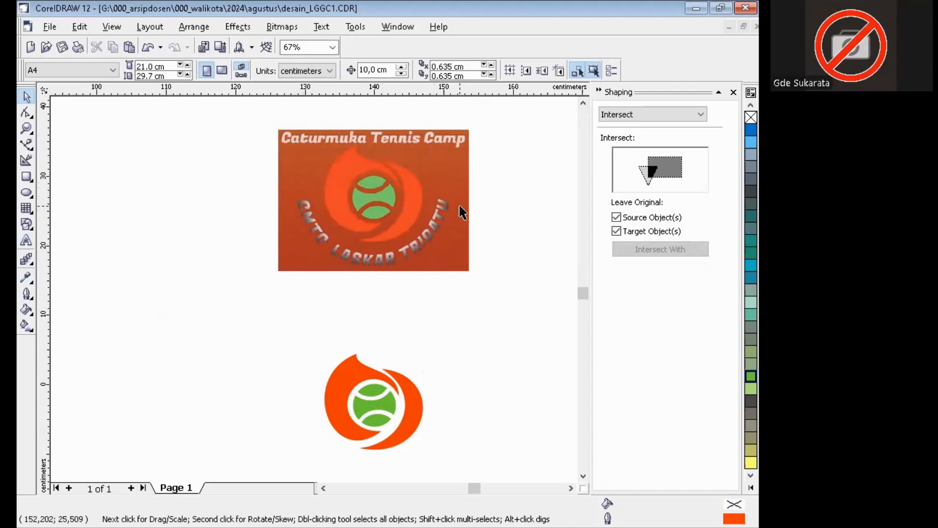
left_click(320, 27)
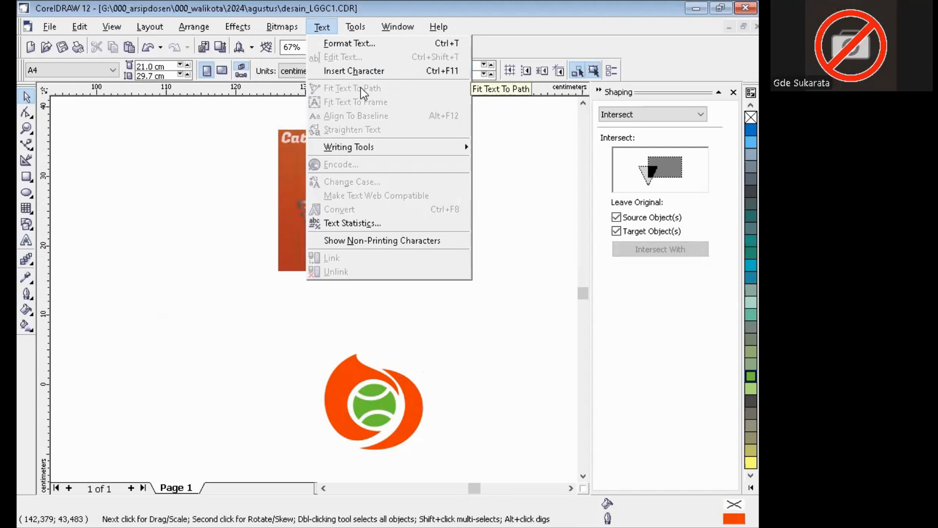
left_click(272, 315)
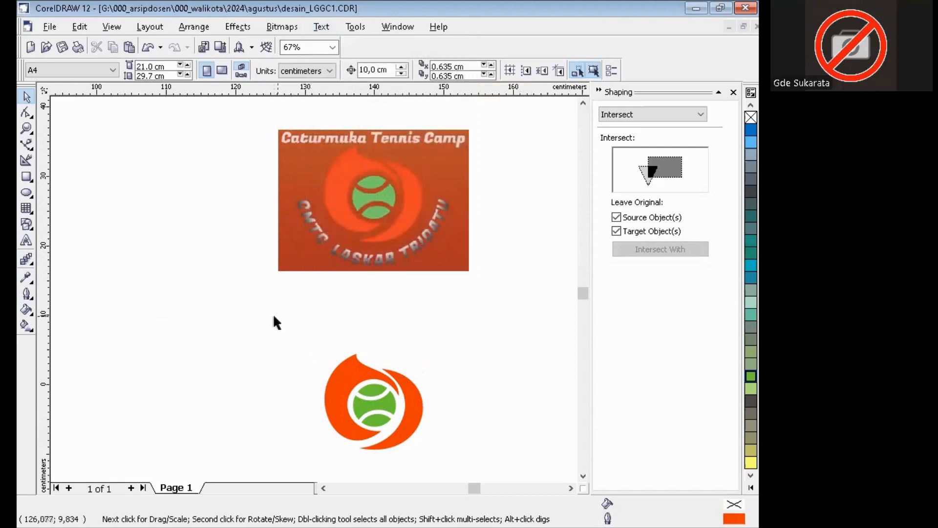
left_click_drag(273, 315, 446, 463)
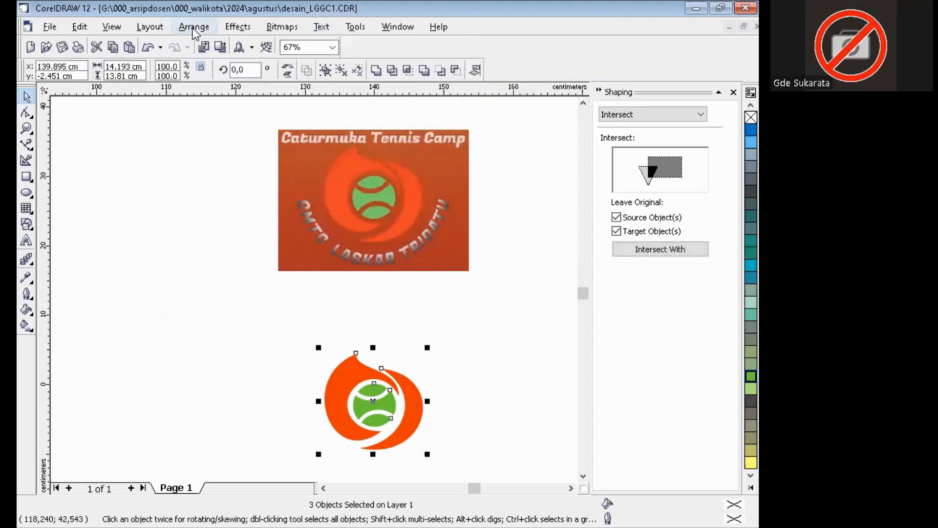
left_click(194, 27)
left_click(235, 108)
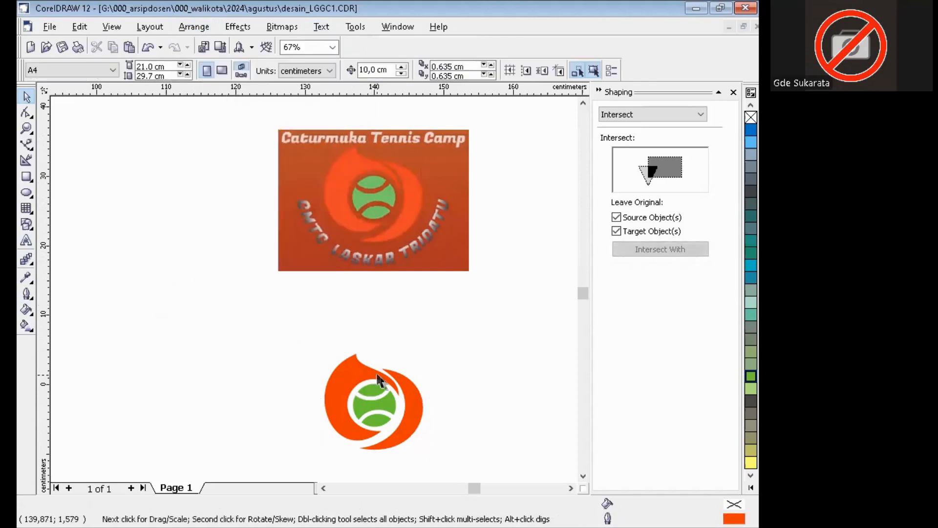
Nudge the grouped logo 10 cm up, to just below the reference image
key("Up")
key("Up")
key("Up")
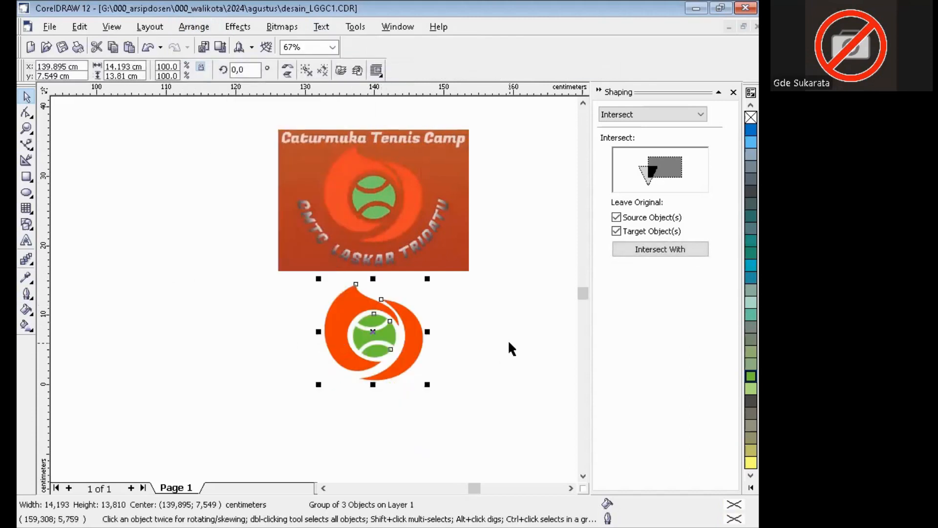
Compare the redrawn logo with the reference by nudging it 20 cm up over the image and back down beneath it
key("Down")
key("Down")
key("Down")
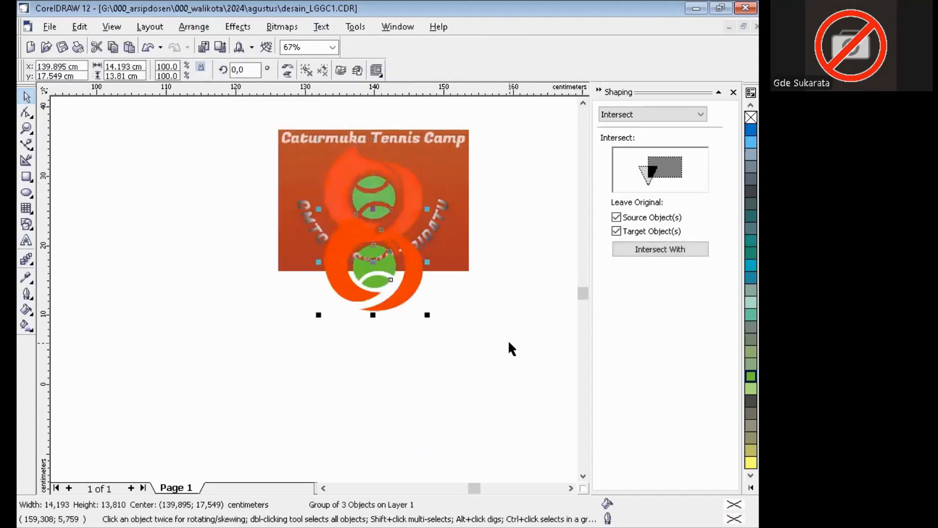
key("Up")
key("Up")
key("Up")
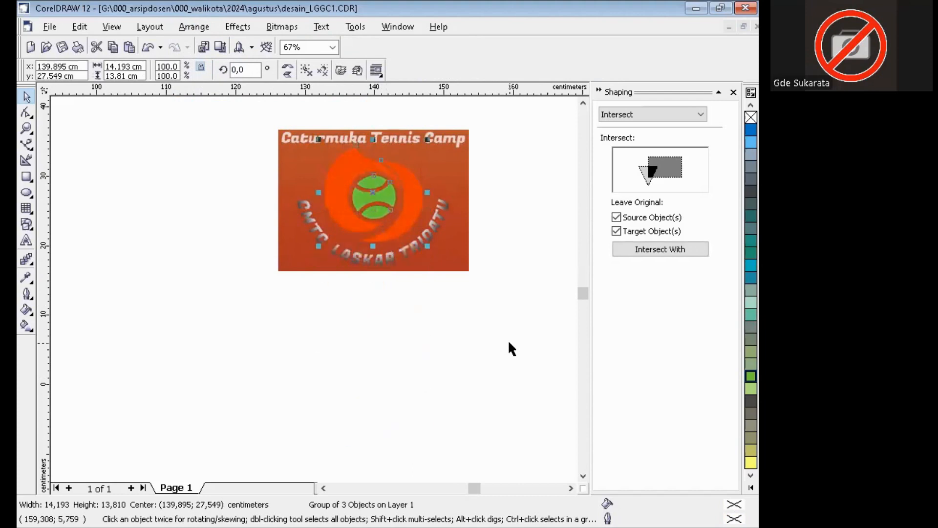
key("Down")
key("Down")
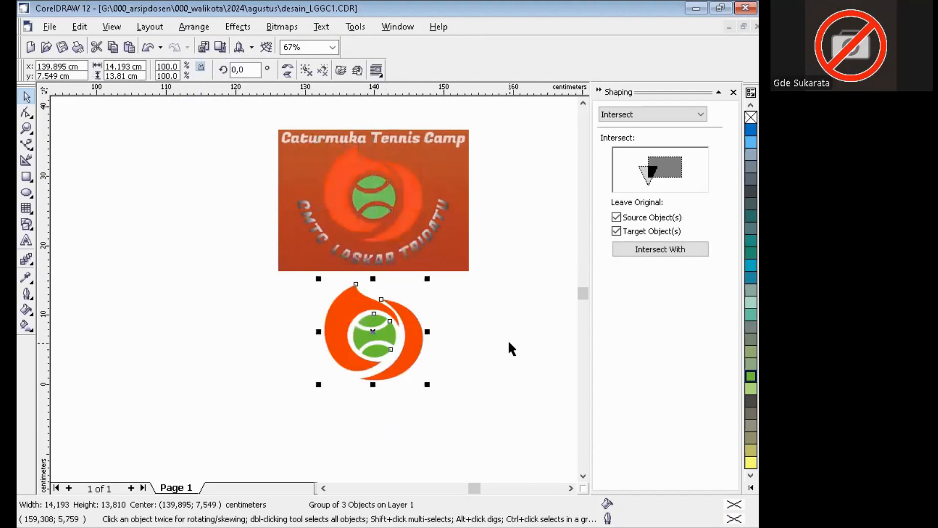
key("Escape")
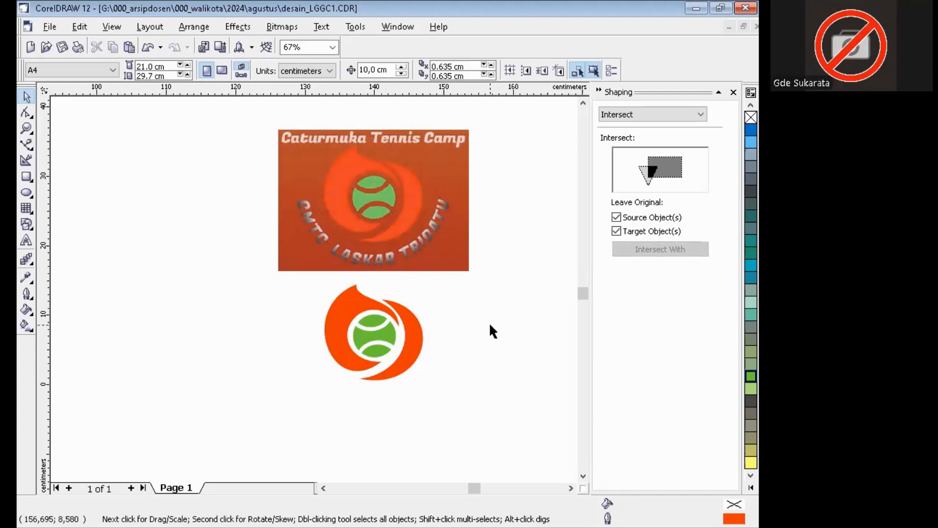
scroll(491, 331, "down", 2)
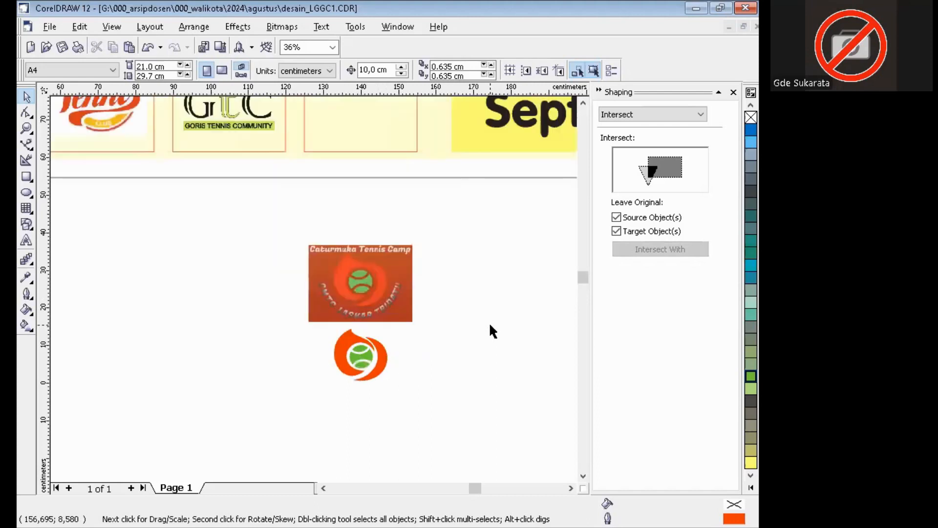